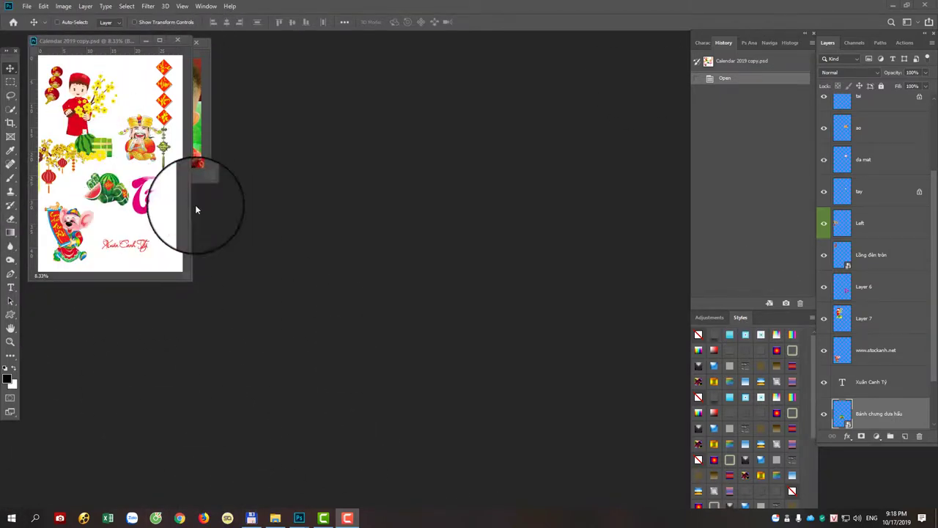
- Arrange the child's photo, LICH tron bo.pdf and Calendar 2019 copy.psd windows side by side
mouse_move(102, 47)
left_mouse_down()
mouse_move(298, 88)
mouse_move(237, 112)
mouse_move(114, 204)
left_mouse_up()
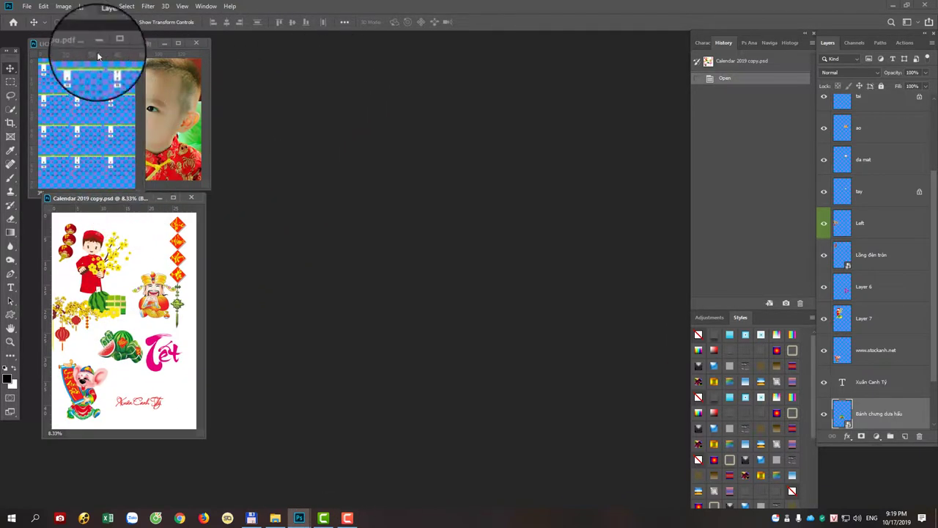
left_click(76, 57)
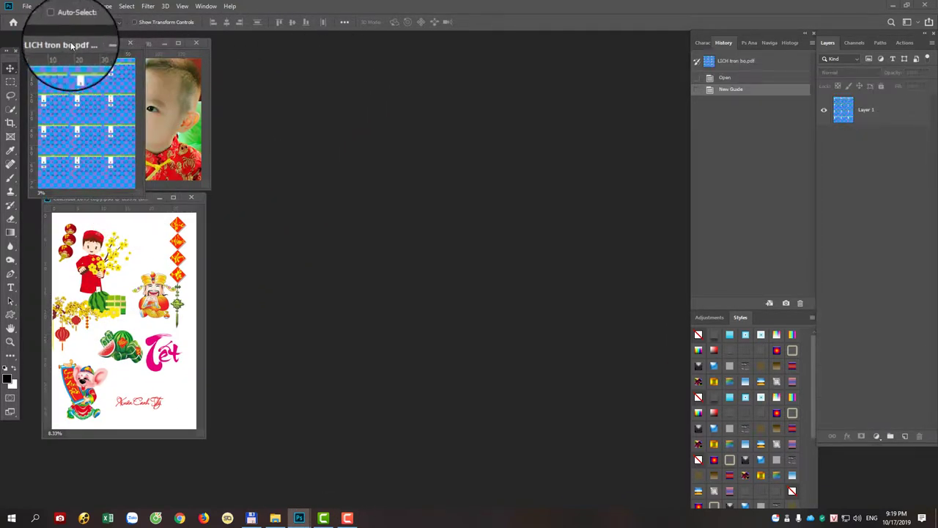
mouse_move(71, 46)
left_mouse_down()
mouse_move(249, 65)
mouse_move(256, 51)
left_mouse_up()
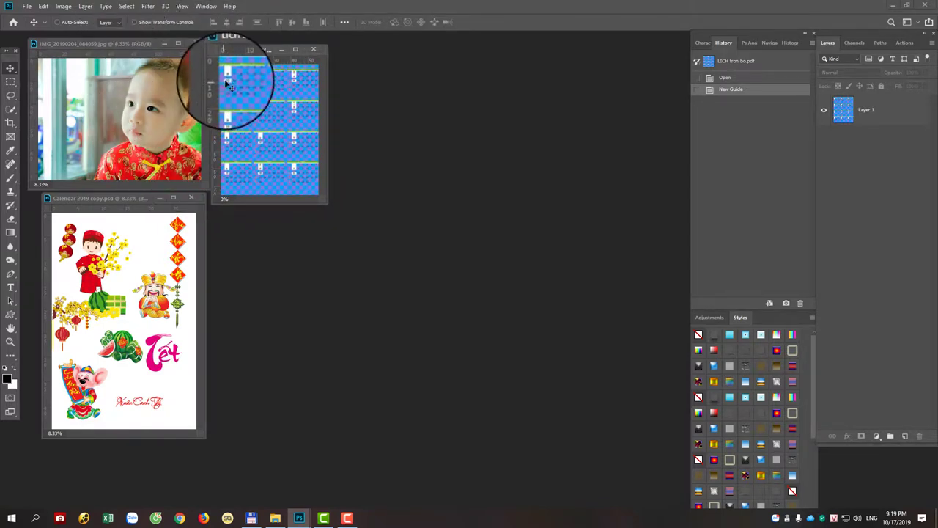
left_click_drag(255, 52, 251, 51)
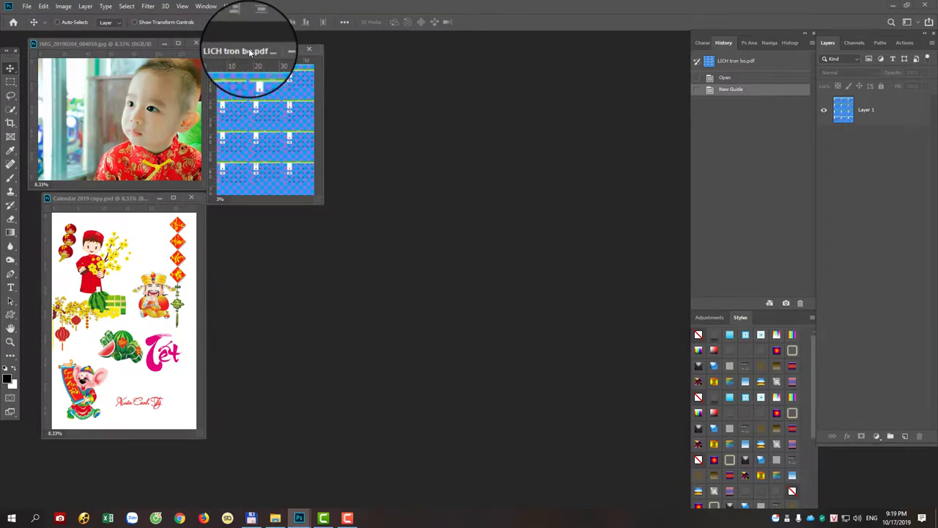
- Create a blank document 40 cm wide, 60 cm tall at 200 pixels/inch
left_click(27, 7)
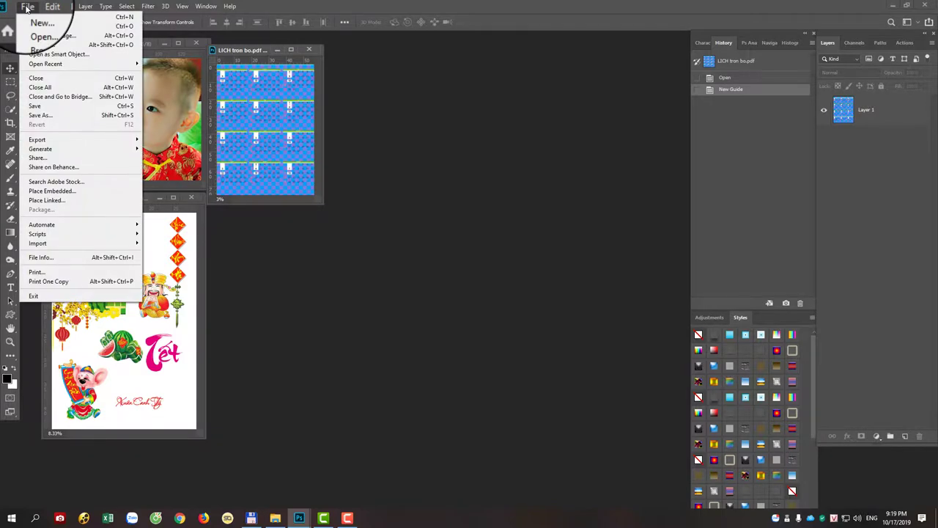
left_click(36, 18)
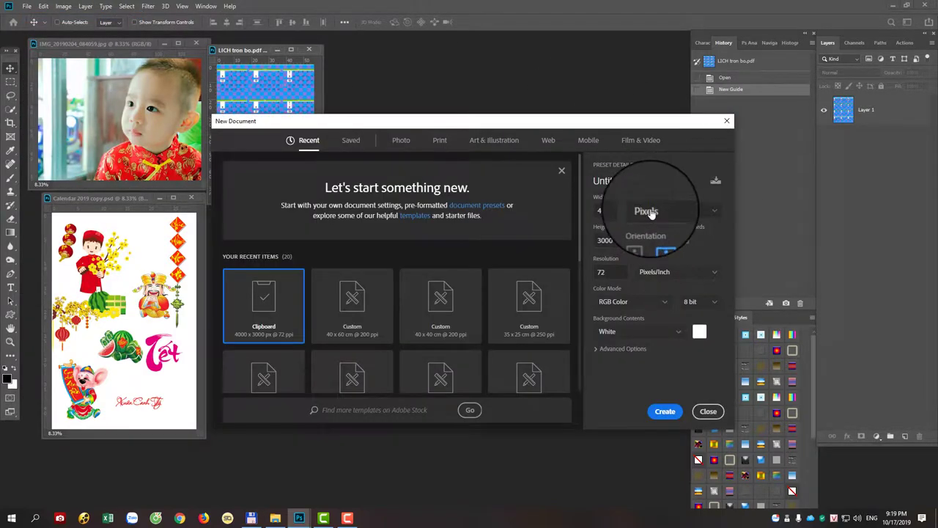
left_click(651, 212)
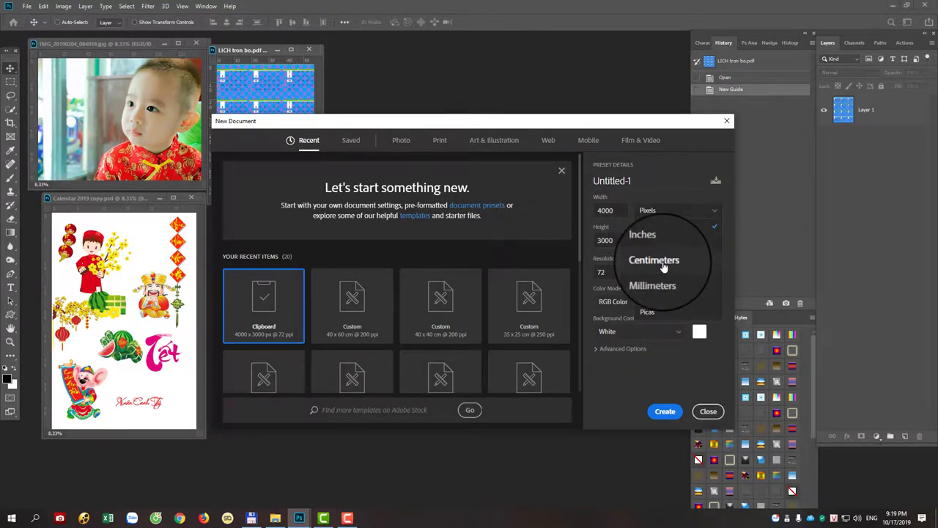
left_click(662, 262)
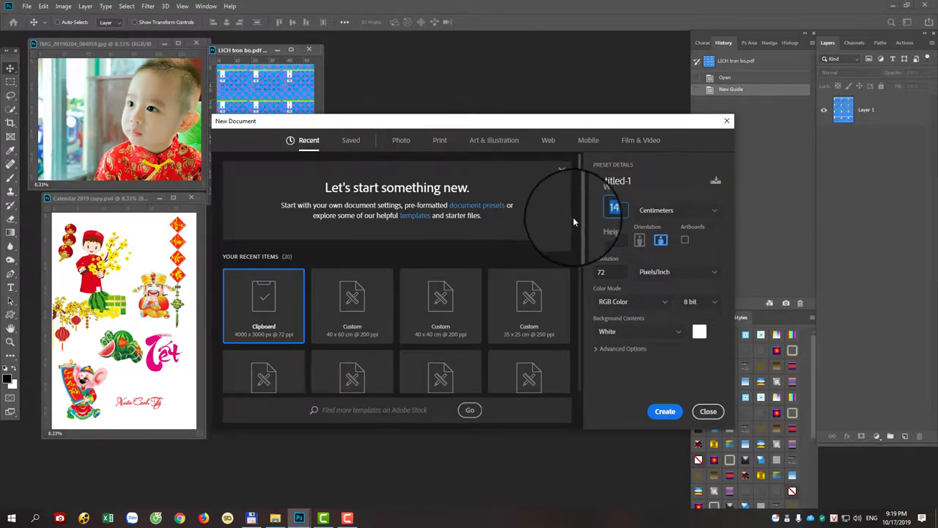
double_click(613, 211)
type("105.8")
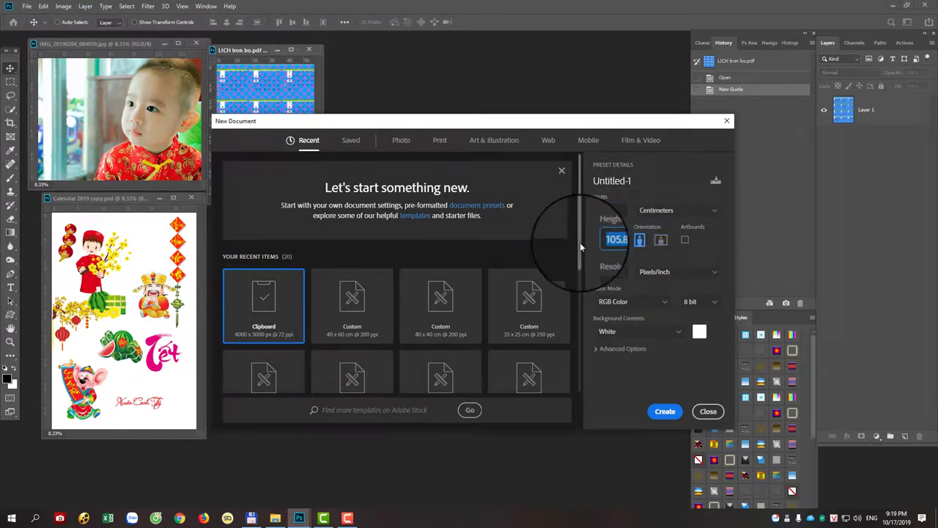
double_click(590, 240)
type("40")
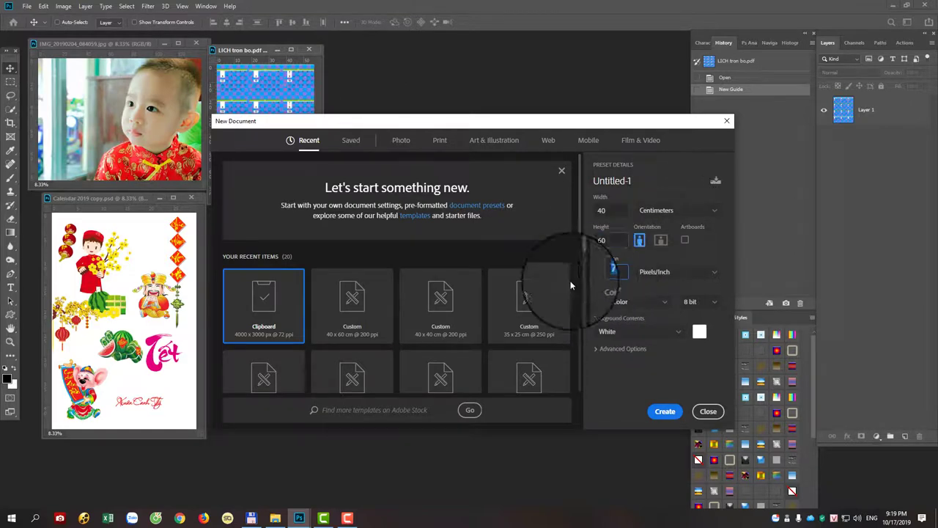
double_click(601, 269)
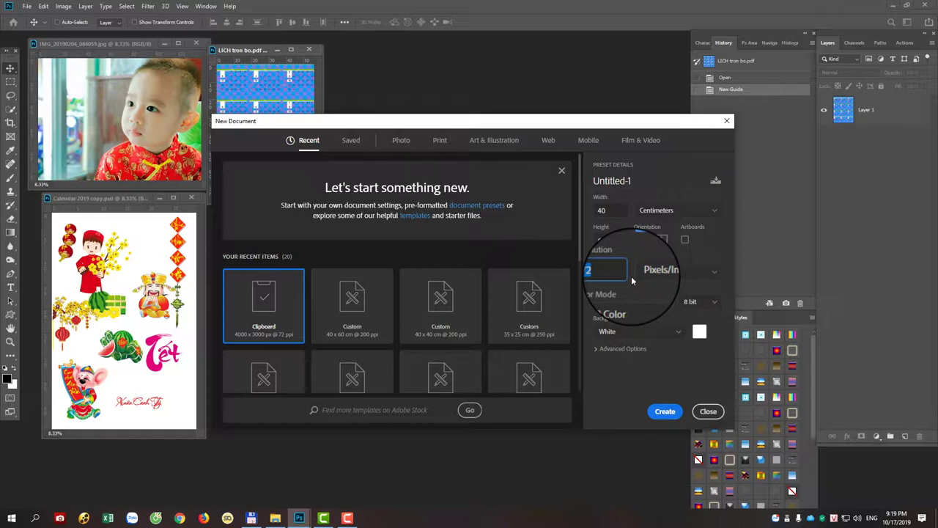
type("200")
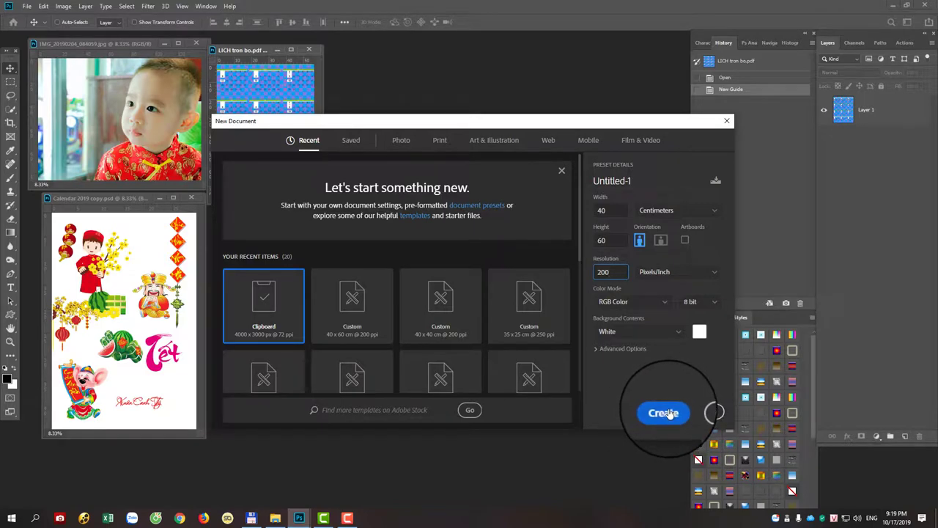
left_click(664, 413)
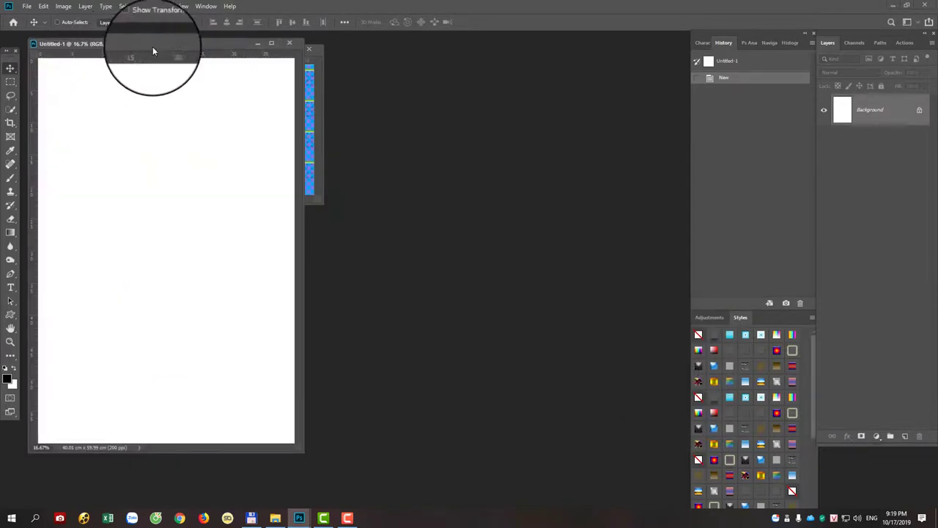
- Set red #ff5555 as foreground colour and yellow #fbd951 as background colour
mouse_move(177, 48)
left_mouse_down()
mouse_move(369, 51)
mouse_move(398, 60)
left_mouse_up()
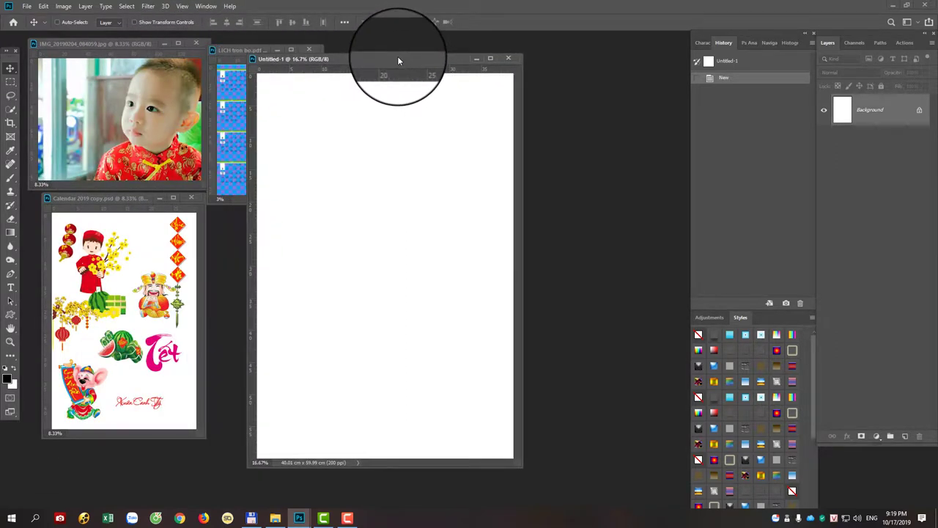
left_click(8, 379)
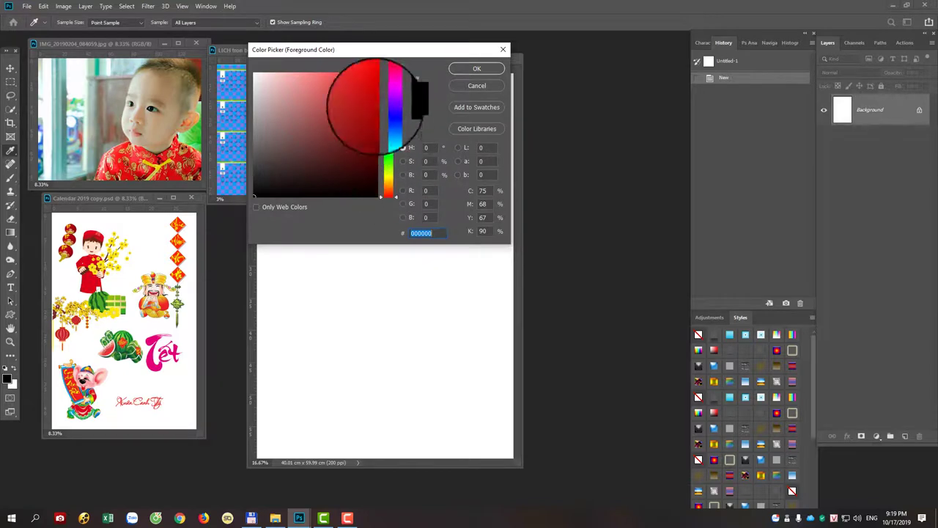
left_click(391, 176)
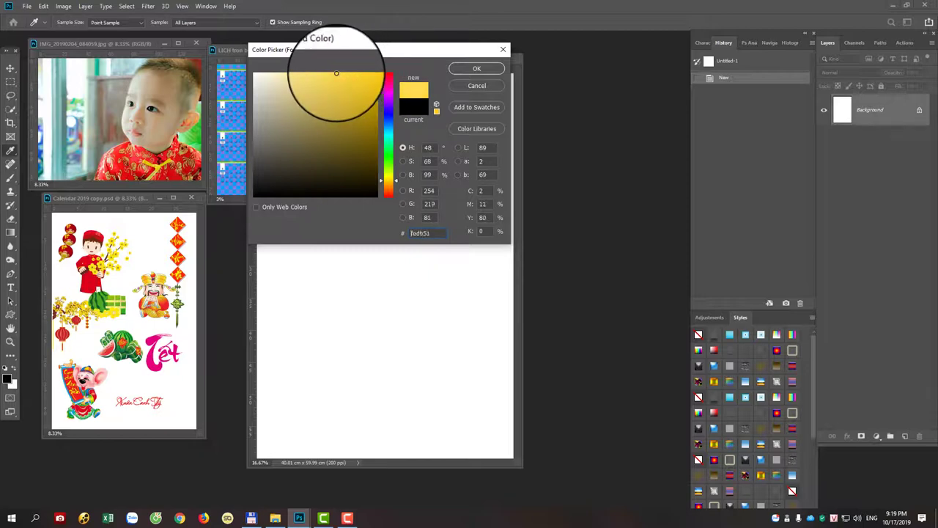
left_click(477, 68)
key("v")
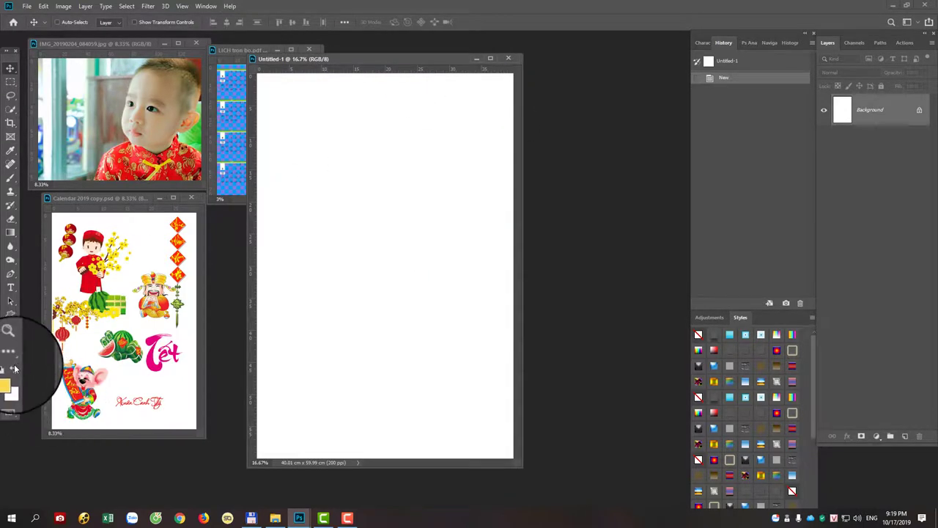
left_click(7, 379)
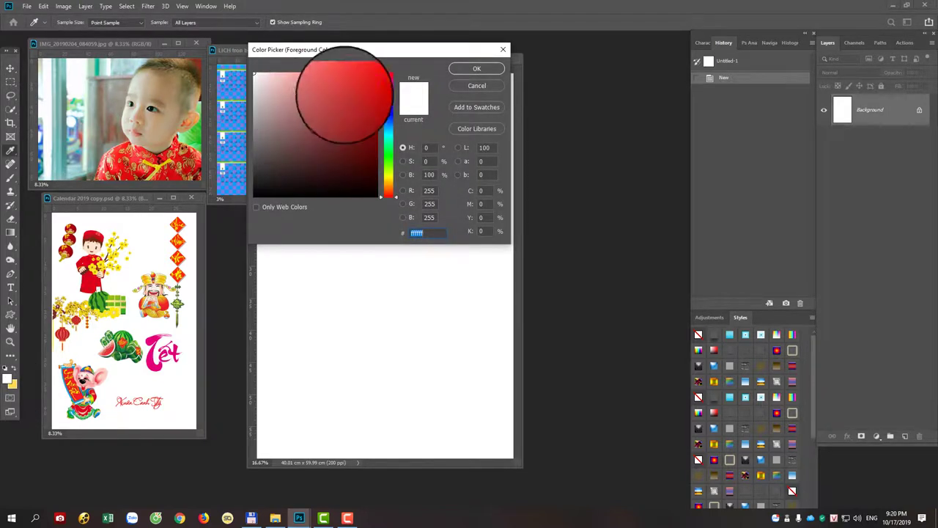
left_click(344, 75)
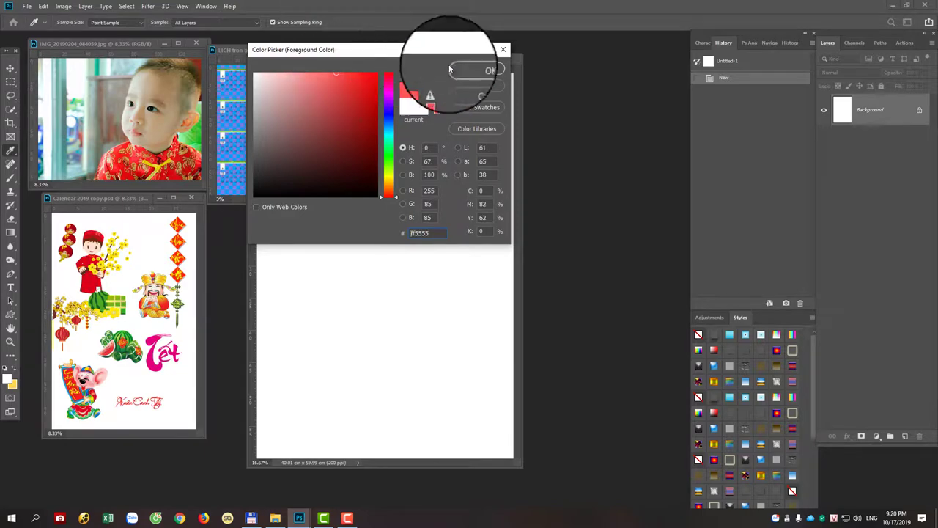
left_click(477, 68)
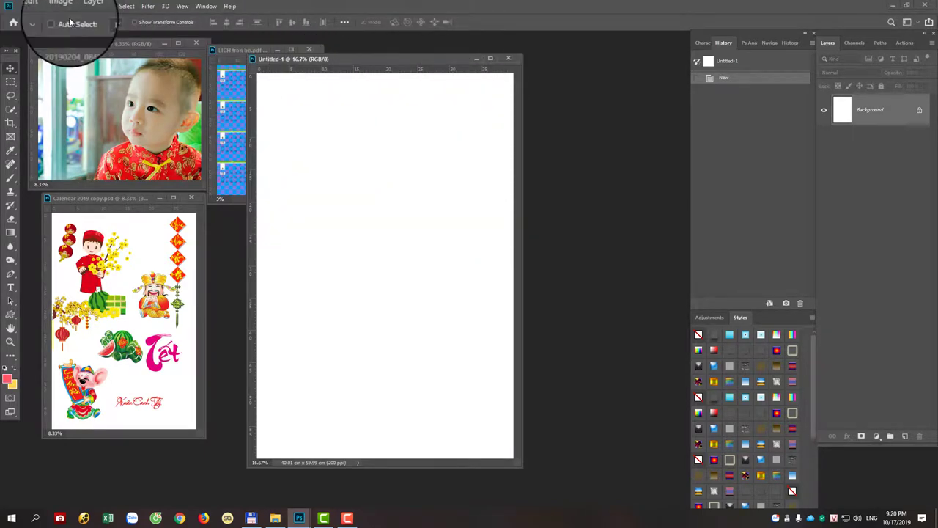
key("g")
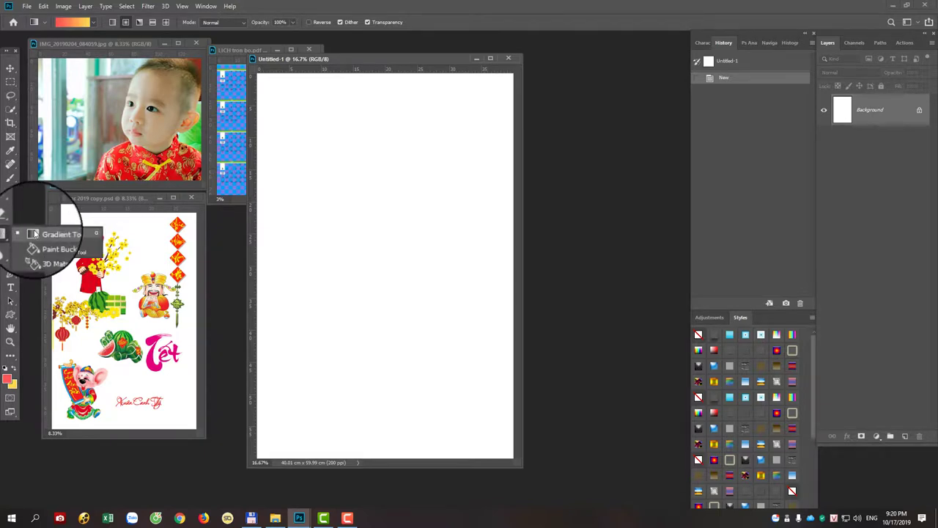
- Fill the background with a vertical linear gradient, red at top and yellow at bottom
left_click(51, 232)
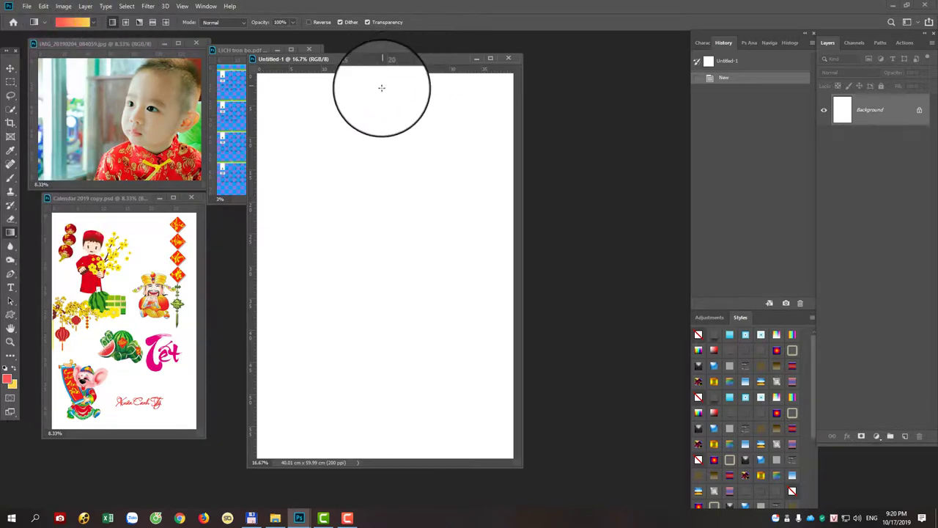
left_click_drag(353, 401, 357, 44)
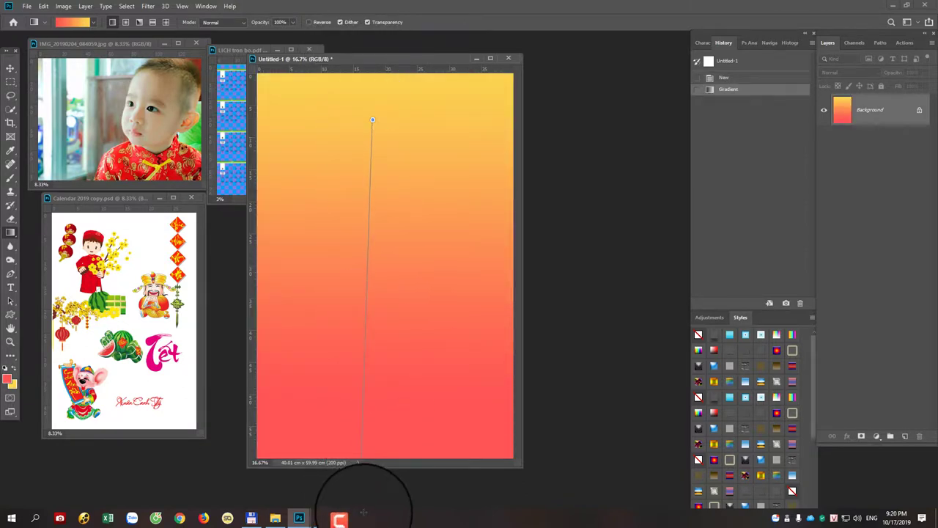
left_click_drag(364, 513, 363, 507)
left_click_drag(384, 453, 384, 455)
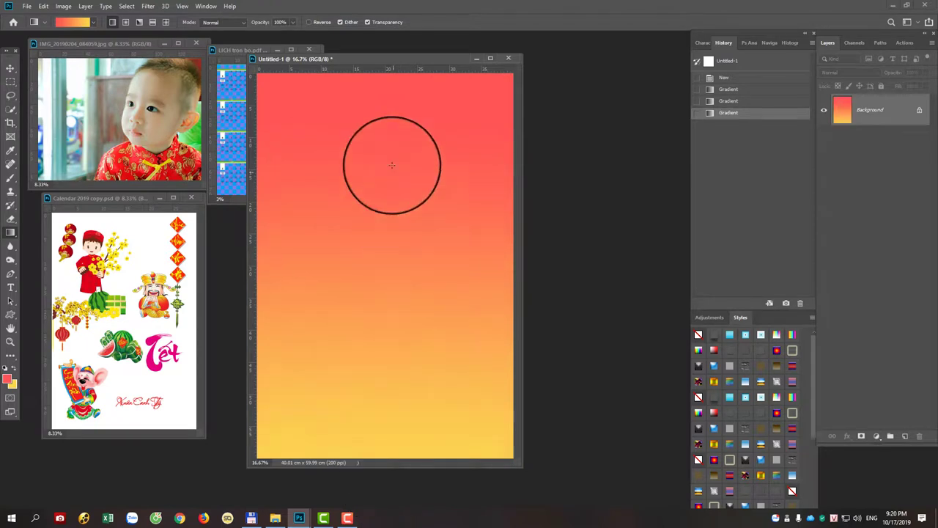
left_click_drag(385, 76, 376, 330)
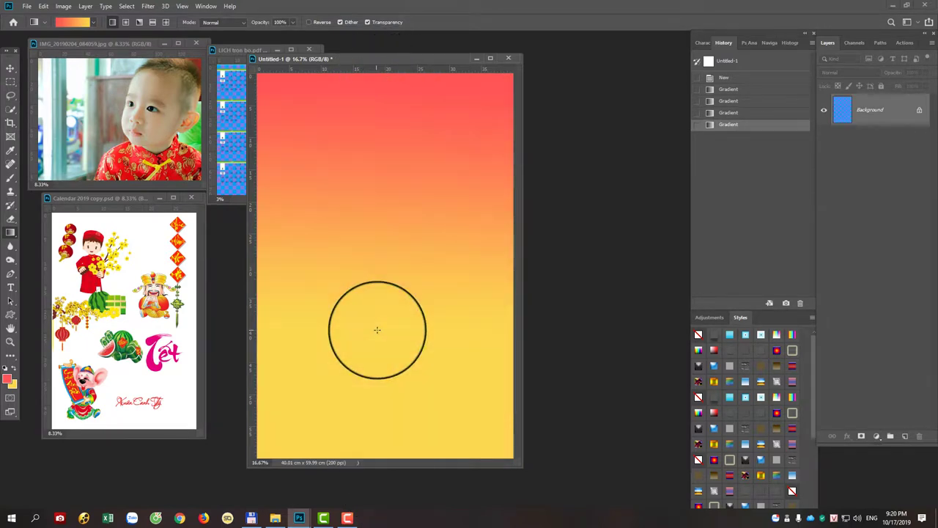
left_click_drag(382, 474, 380, 469)
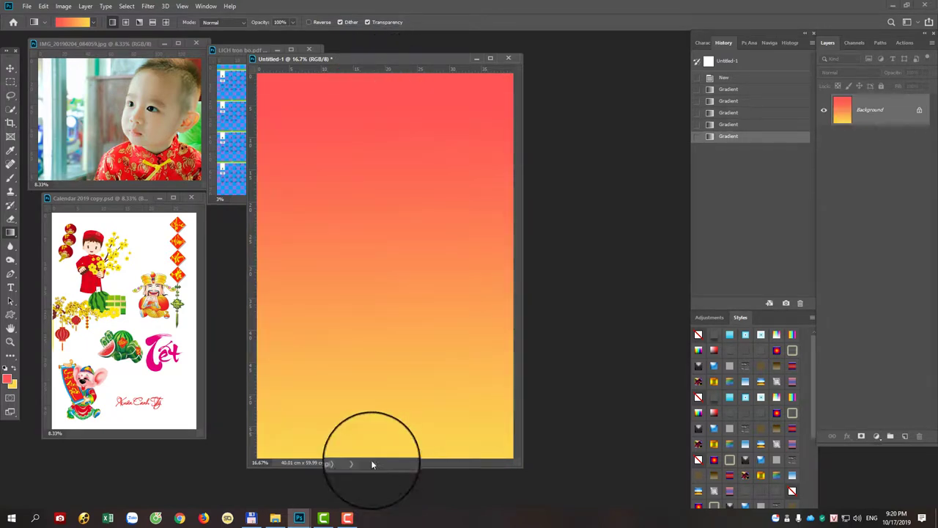
left_click_drag(379, 79, 383, 131)
left_click_drag(374, 353, 373, 352)
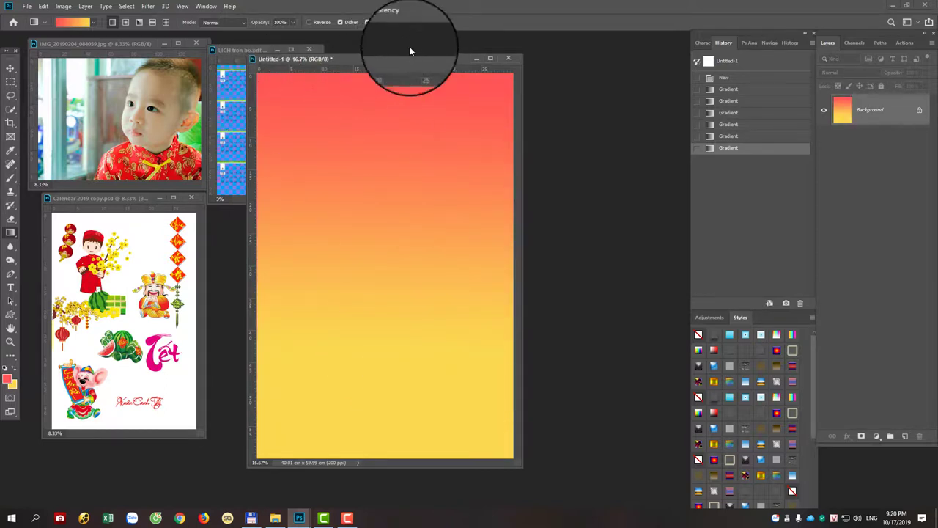
mouse_move(404, 59)
left_mouse_down()
mouse_move(463, 62)
mouse_move(485, 78)
left_mouse_up()
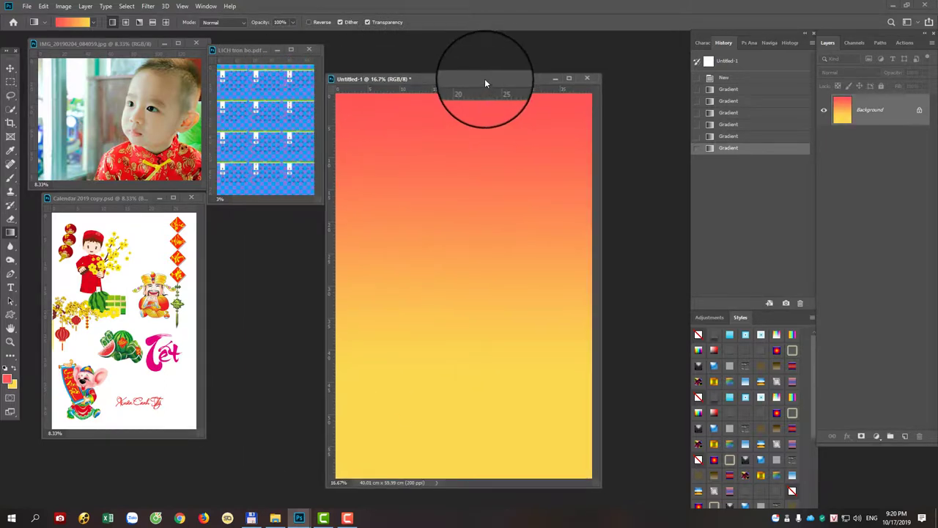
- Redraw it as a radial gradient, yellow at the centre fading to orange edges
left_click(125, 23)
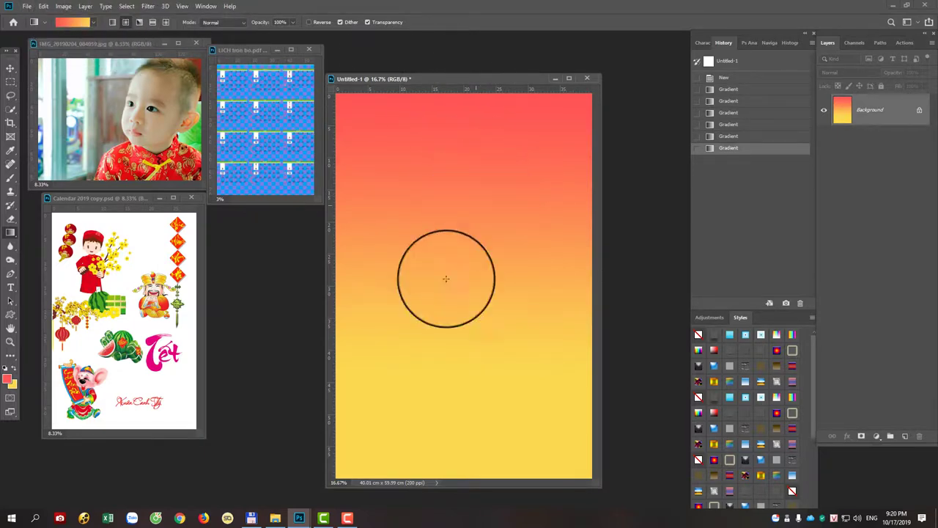
left_click_drag(477, 210, 335, 403)
key("x")
left_click_drag(470, 264, 356, 394)
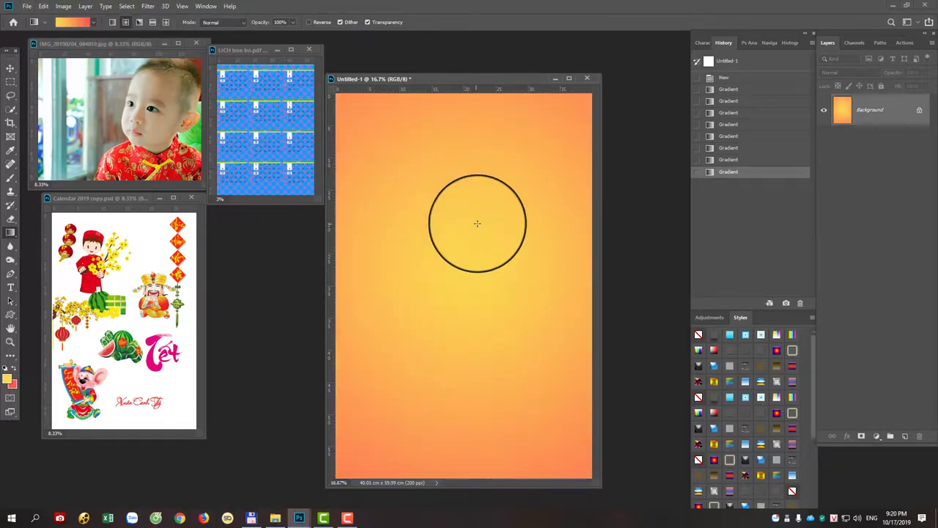
left_click_drag(334, 356, 332, 358)
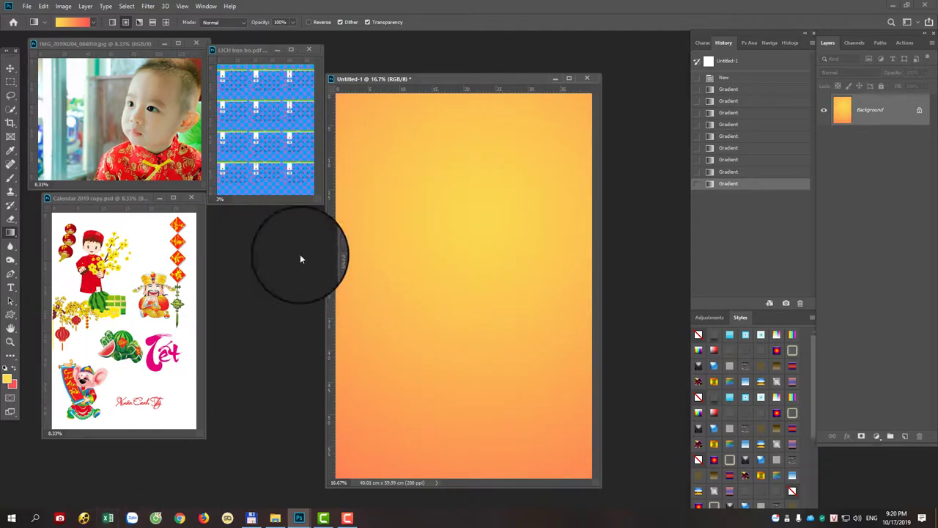
key("v")
left_click_drag(490, 79, 492, 73)
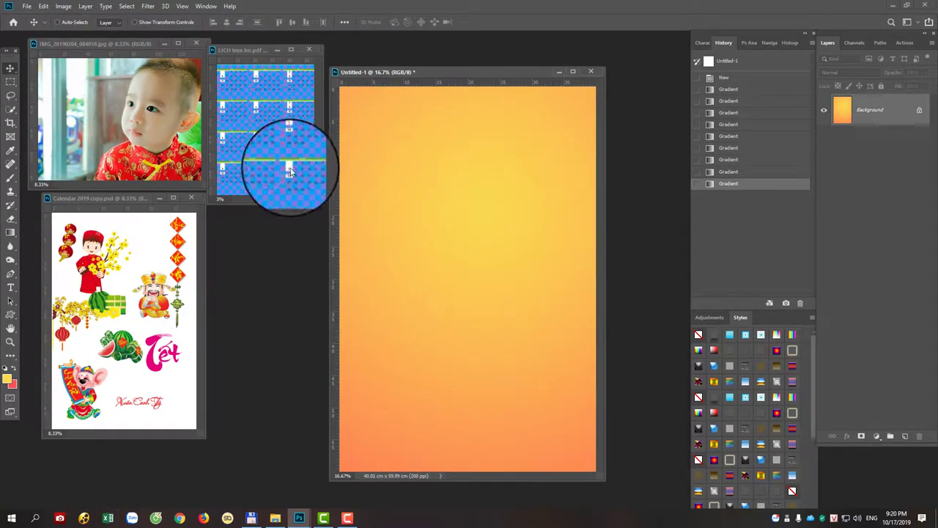
- Copy the calendar grid layer from LICH tron bo.pdf into the Untitled-1 poster
left_click(276, 126)
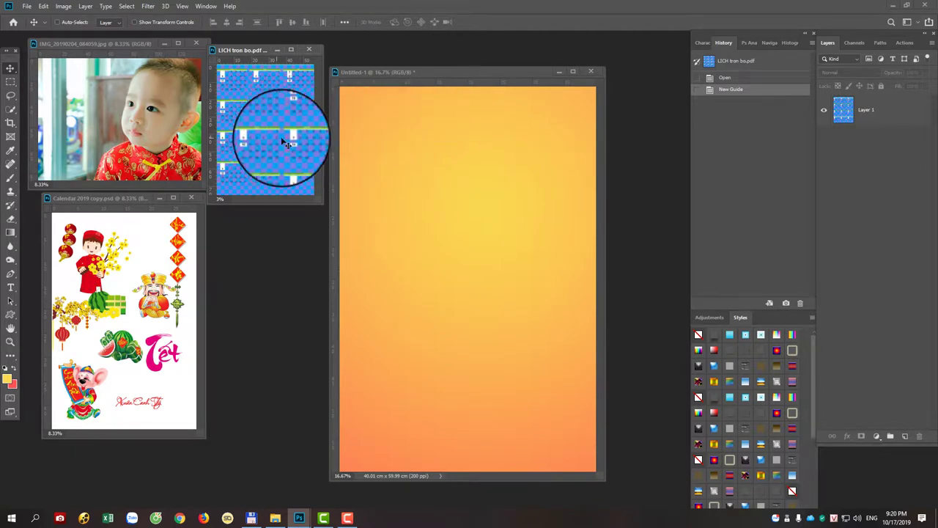
left_click(286, 136)
key("Return")
mouse_move(843, 110)
left_mouse_down()
mouse_move(440, 387)
mouse_move(445, 377)
left_mouse_up()
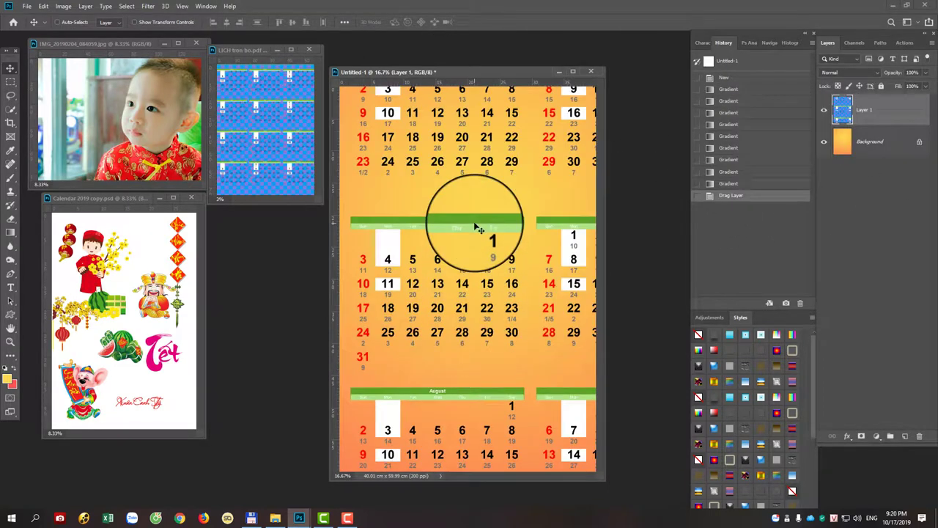
scroll(477, 225, "down", 1)
scroll(478, 227, "down", 1)
- Scale the calendar layer down to about a quarter of its size
key("ctrl+t")
scroll(560, 172, "down", 1)
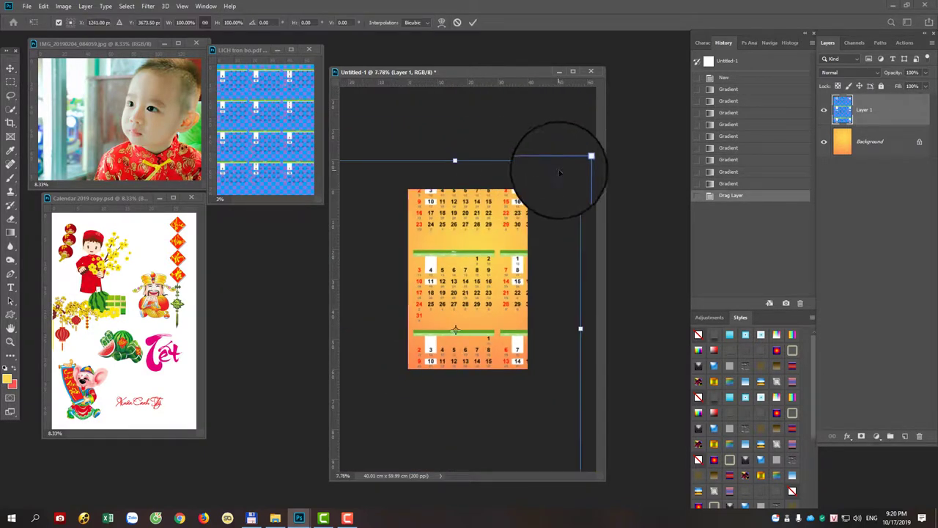
mouse_move(575, 168)
left_mouse_down()
mouse_move(445, 302)
mouse_move(470, 308)
left_mouse_up()
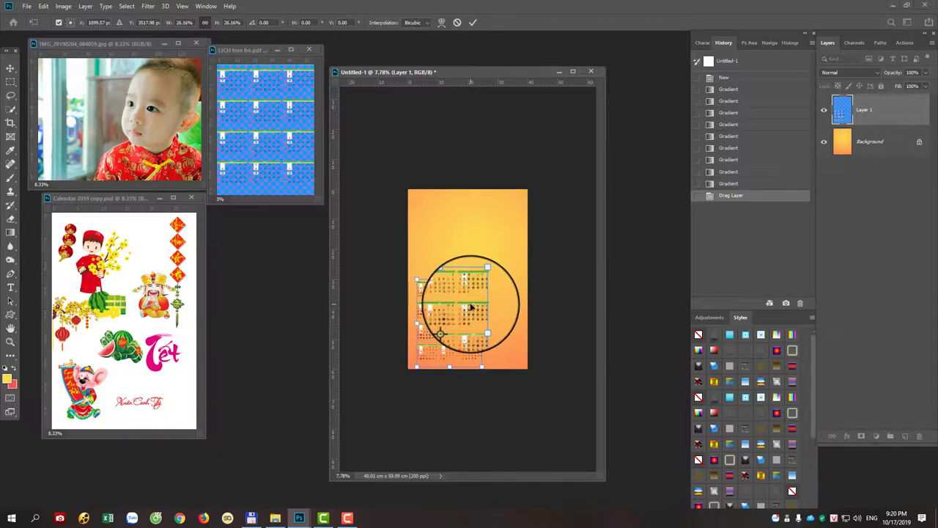
scroll(470, 305, "up", 1)
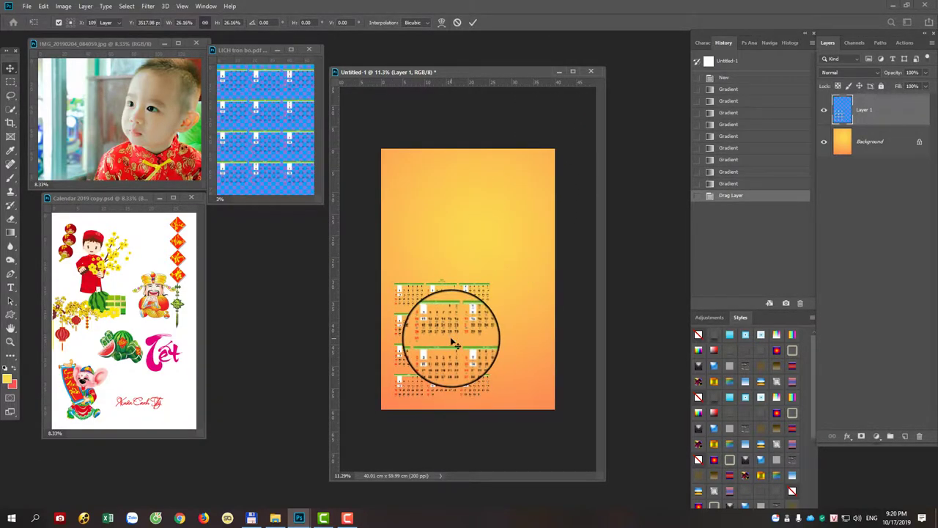
key("Return")
key("Escape")
- Position the calendar horizontally centred in the lower half of the page
left_click_drag(478, 354, 442, 378)
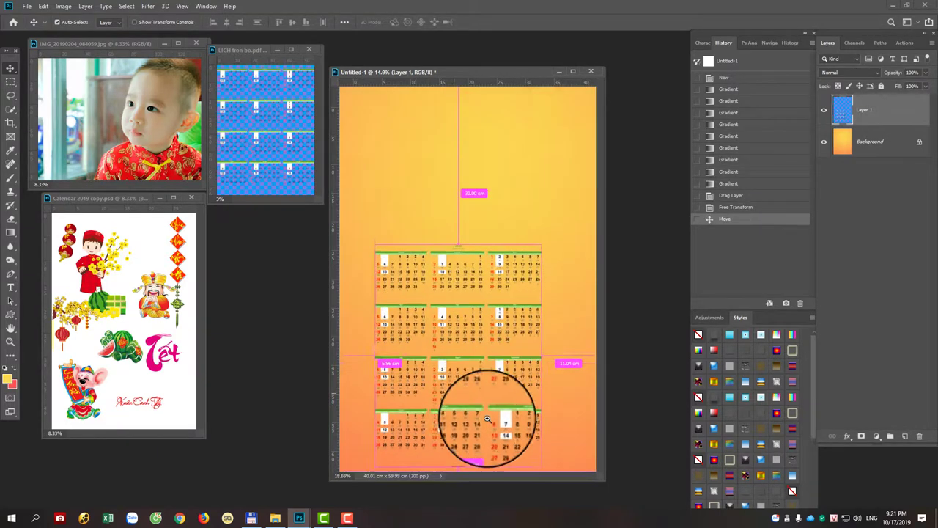
scroll(482, 404, "up", 5)
left_click_drag(442, 378, 511, 295)
scroll(504, 213, "up", 1)
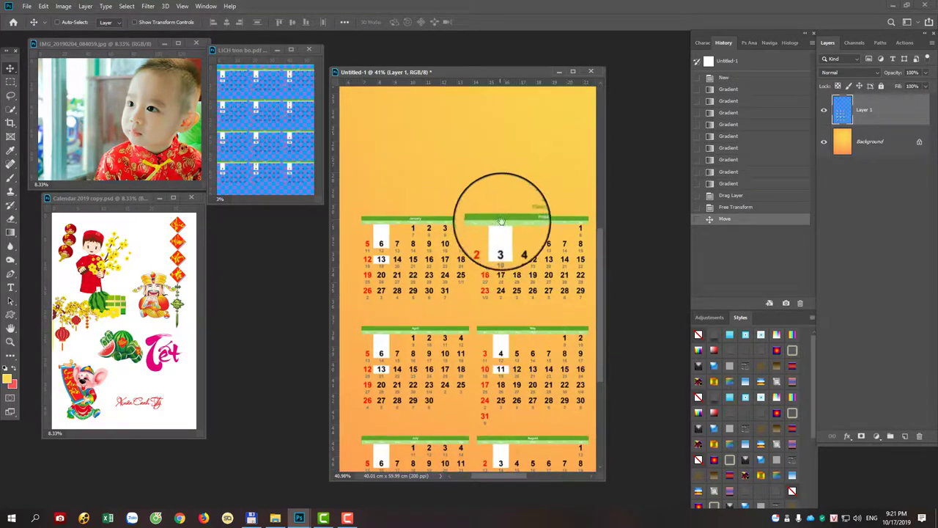
scroll(498, 216, "up", 1)
scroll(488, 223, "up", 1)
scroll(511, 279, "up", 1)
scroll(498, 273, "down", 1)
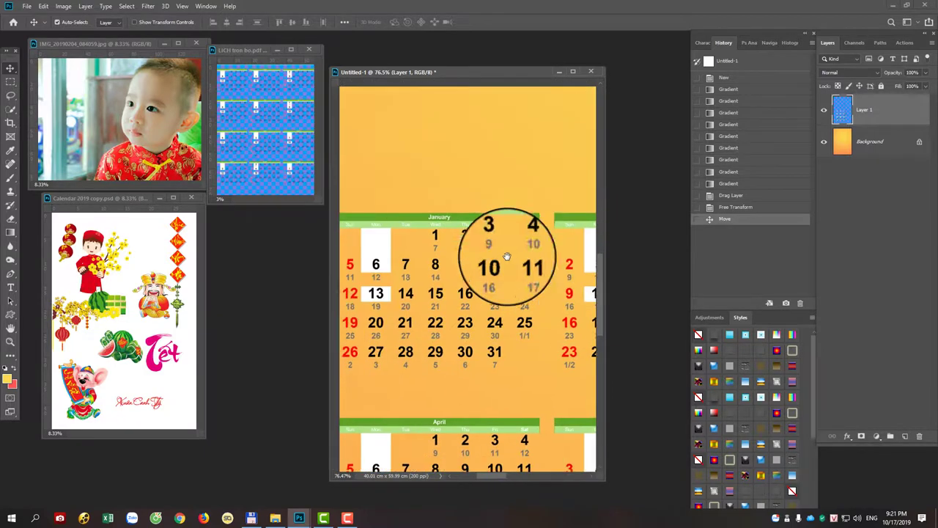
scroll(398, 236, "down", 1)
scroll(413, 183, "down", 1)
scroll(440, 199, "down", 1)
scroll(469, 247, "down", 1)
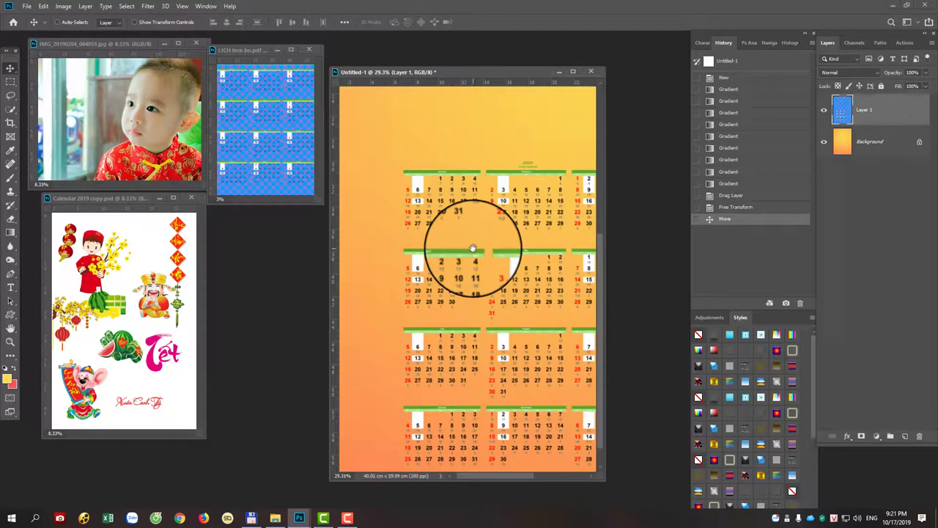
scroll(478, 256, "down", 1)
scroll(473, 345, "down", 1)
left_click_drag(473, 344, 479, 357)
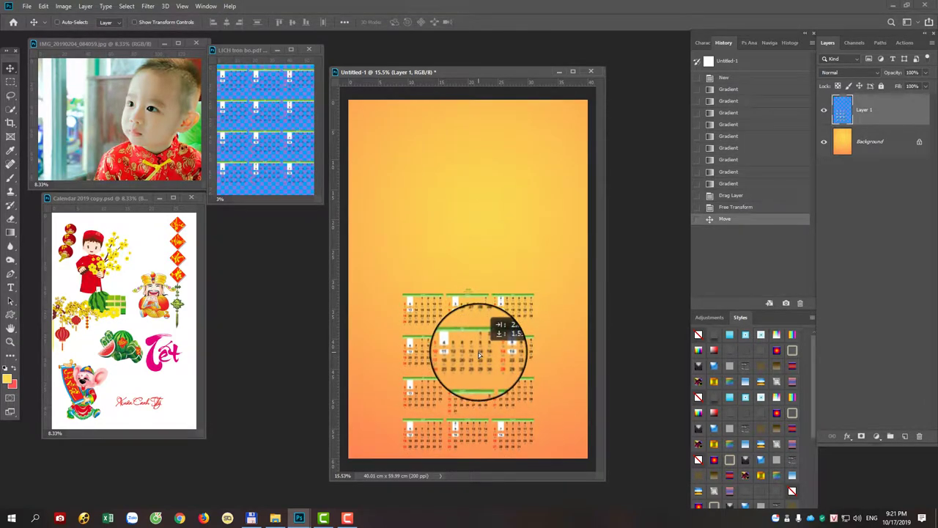
left_click_drag(480, 355, 474, 305)
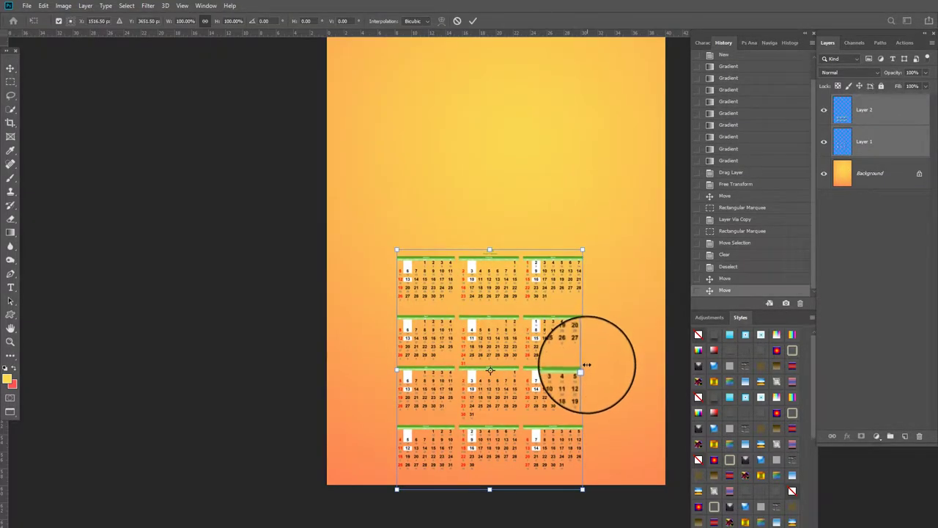
- Stretch the calendar's left and right sides to the page edges and make it slightly taller
left_click_drag(586, 365, 595, 357)
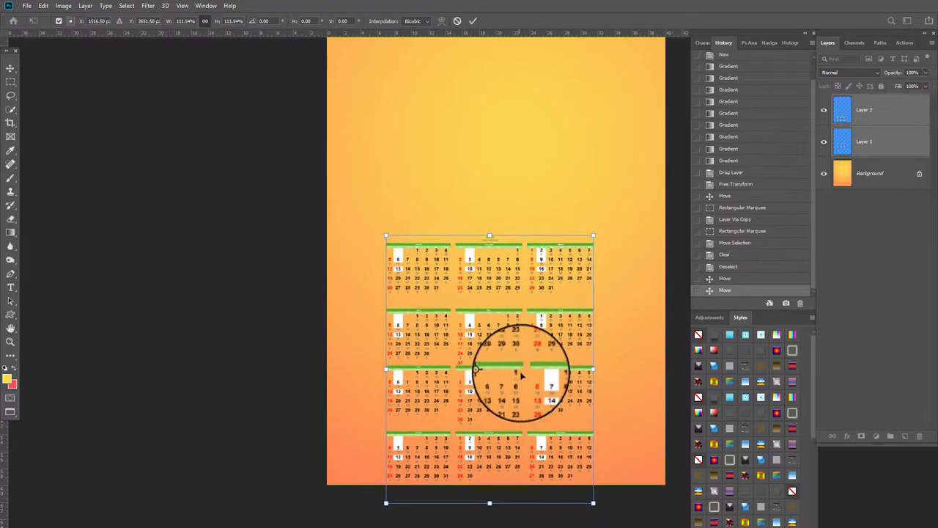
left_click_drag(517, 377, 524, 369)
left_click_drag(600, 361, 653, 357)
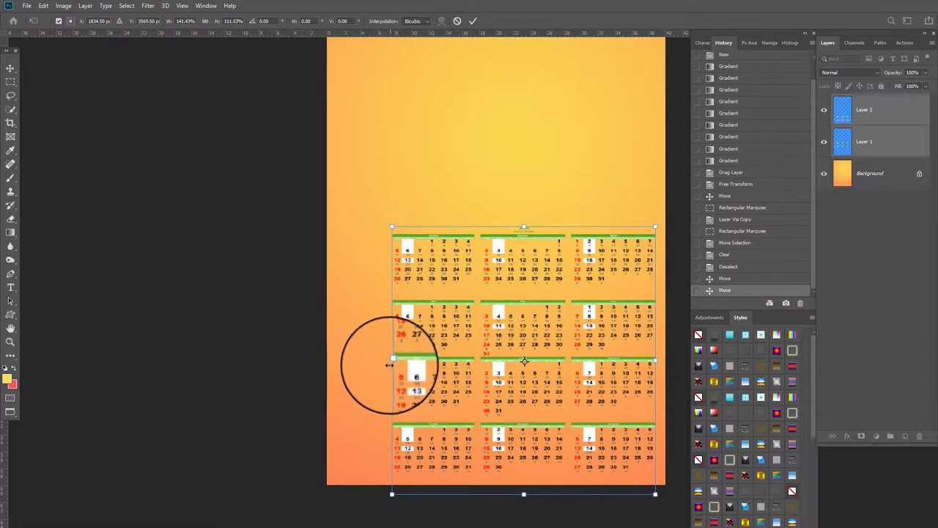
left_click_drag(387, 369, 330, 363)
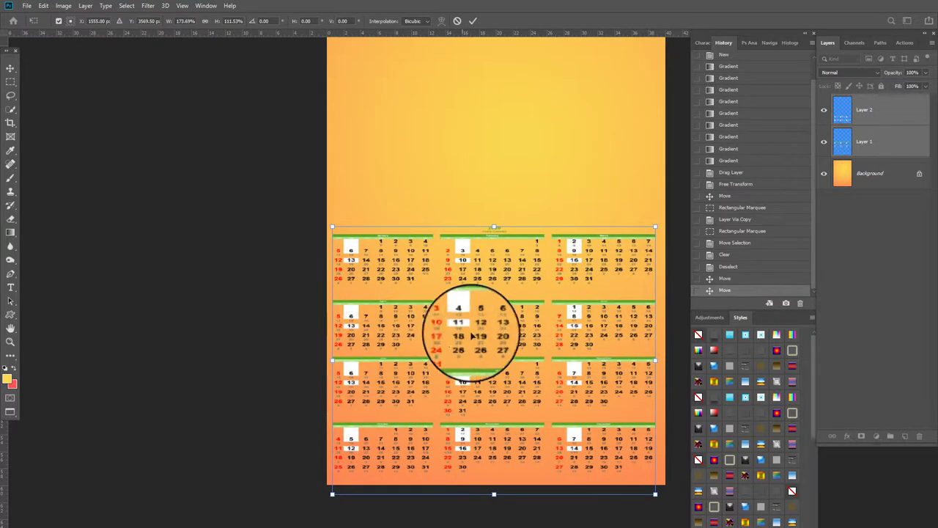
left_click_drag(655, 226, 657, 219)
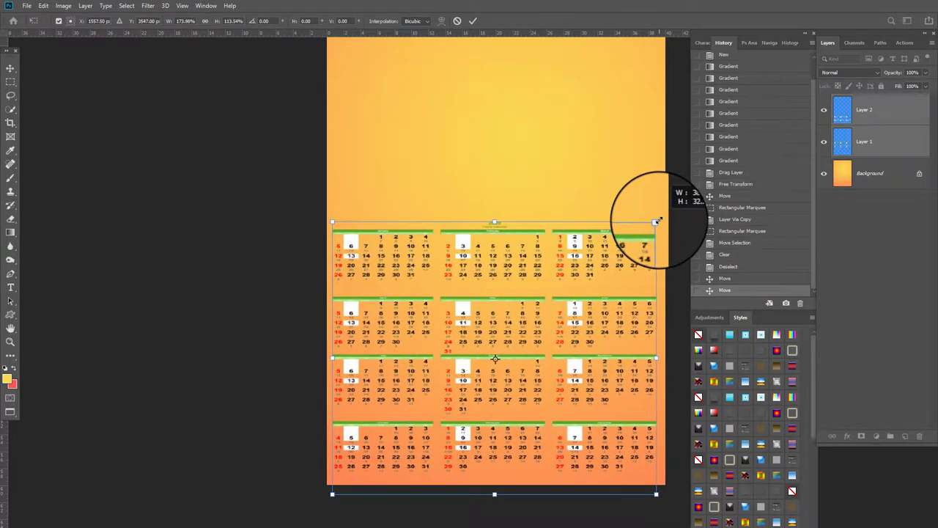
key("Return")
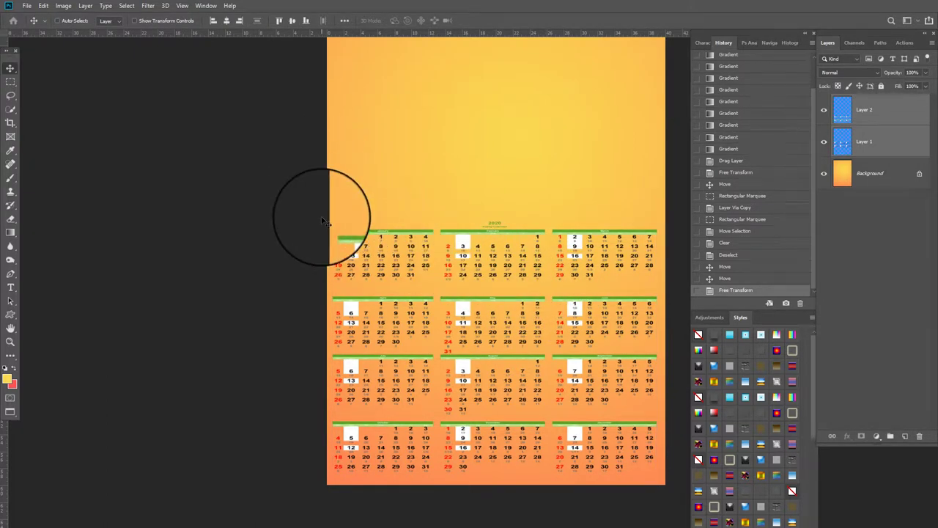
- Fill a rectangle behind the calendar with white on a new layer above Background
key("m")
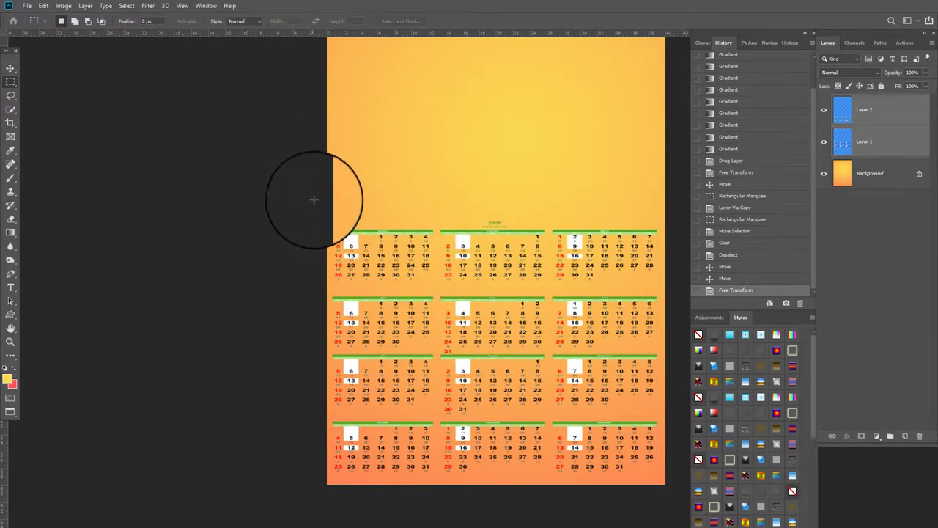
mouse_move(314, 199)
left_mouse_down()
mouse_move(540, 275)
mouse_move(534, 250)
left_mouse_up()
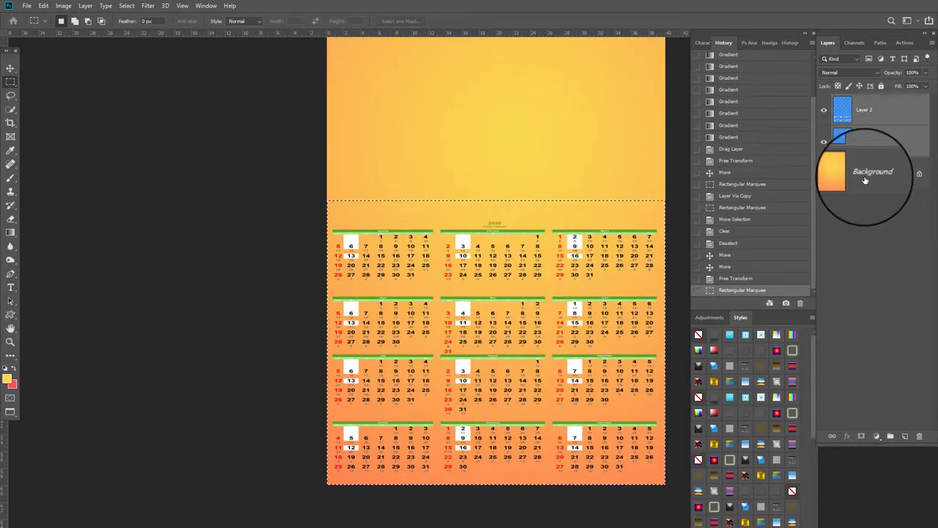
left_click(854, 176)
left_click(905, 437)
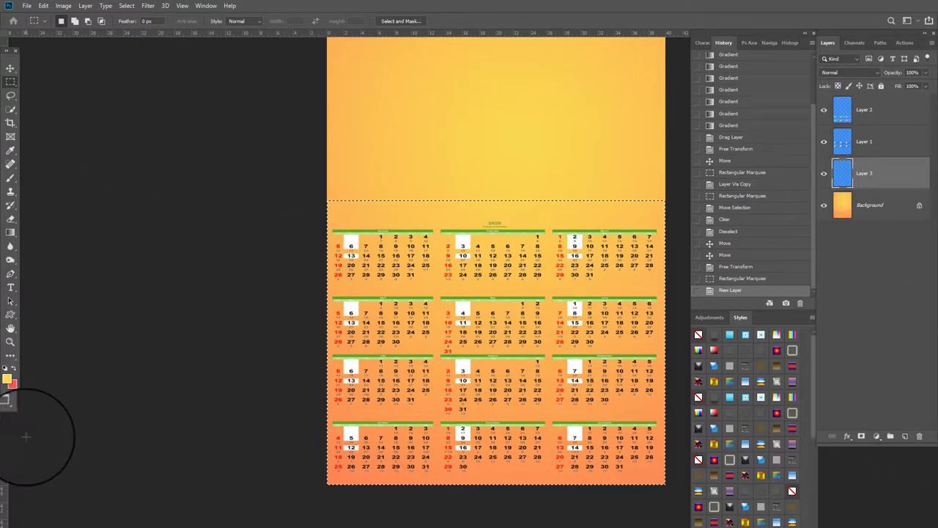
key("ctrl+BackSpace")
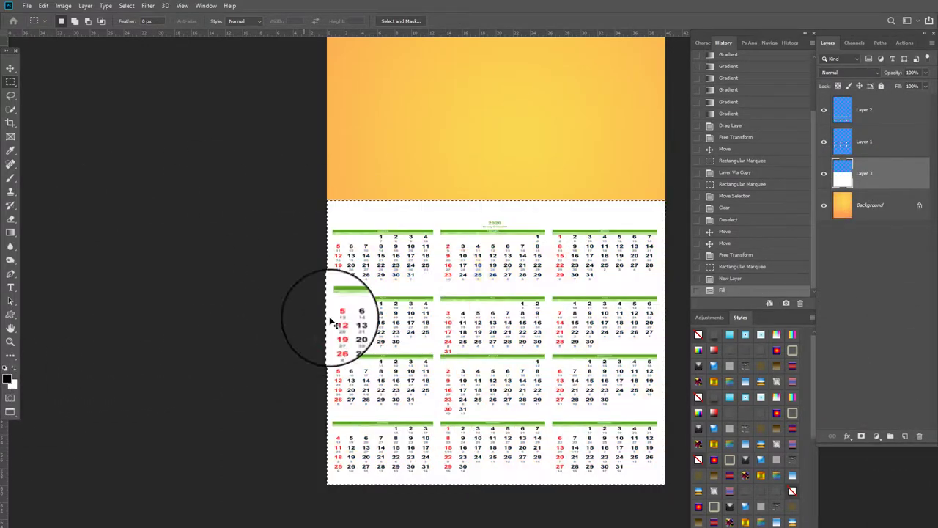
key("ctrl+d")
key("v")
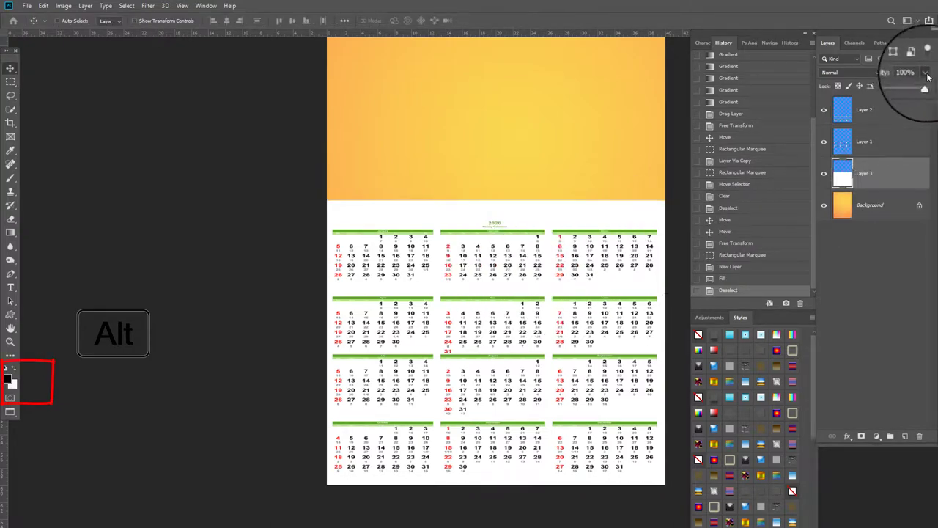
- Lower the white backing layer's opacity to 52%
left_click(918, 86)
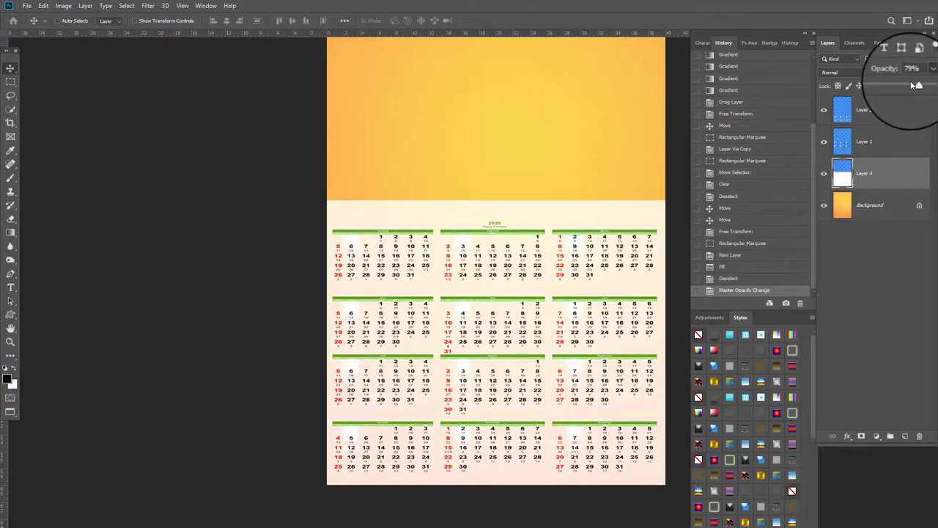
left_click_drag(917, 86, 904, 86)
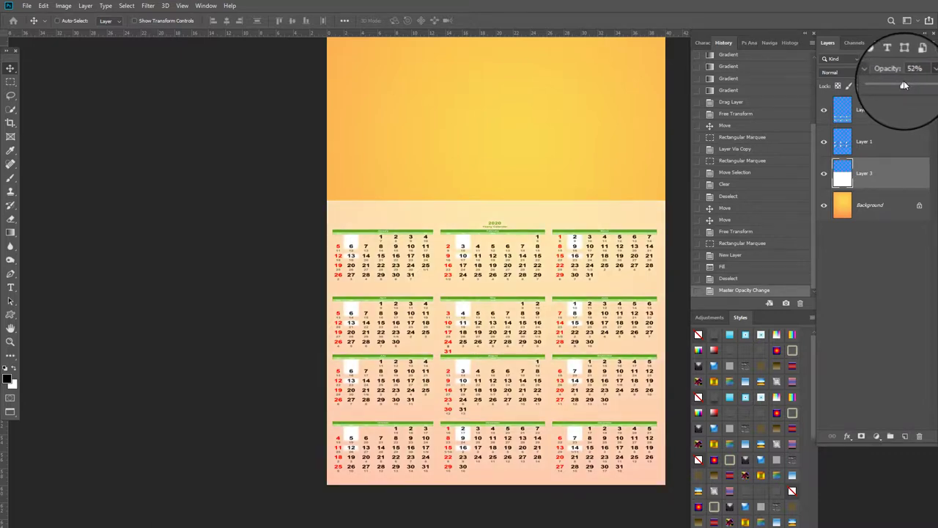
left_click(860, 143)
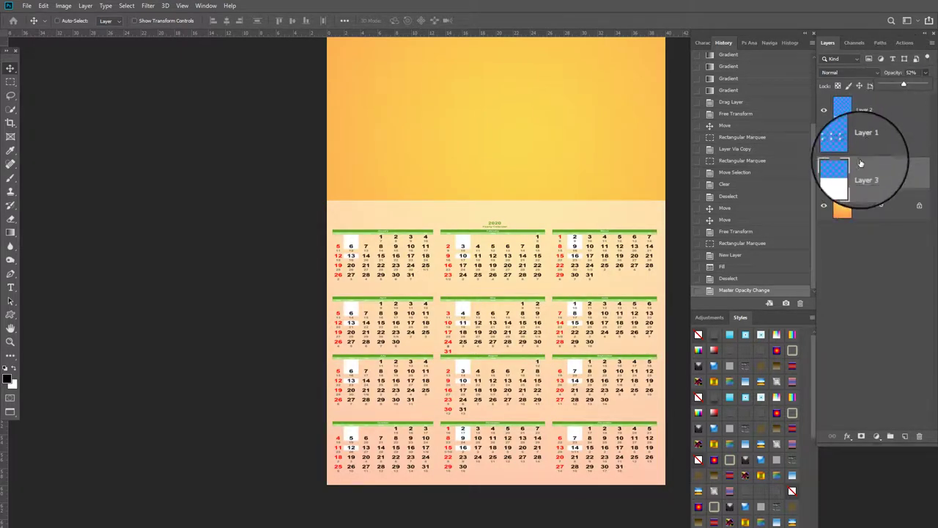
left_click(865, 144)
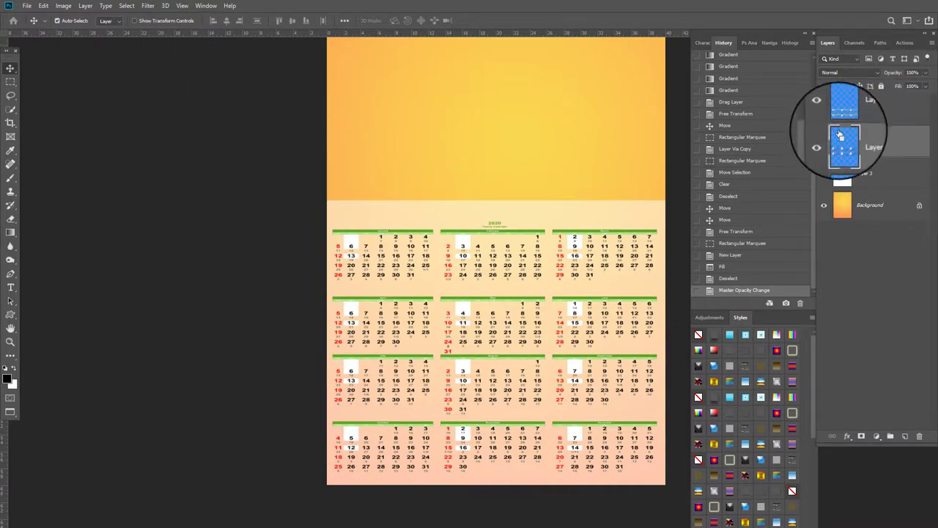
- Erase the white date boxes on Layer 1 and Layer 2 with the Background Eraser
key("e")
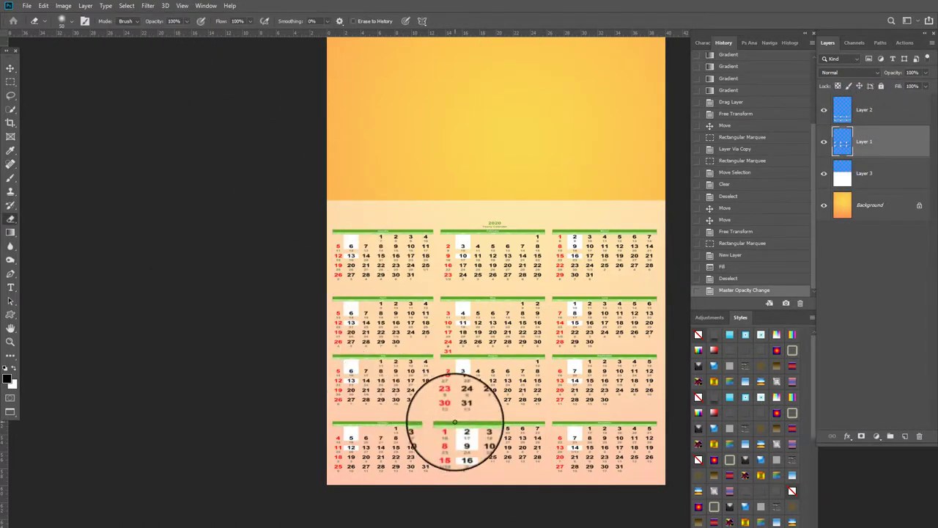
key("shift+e")
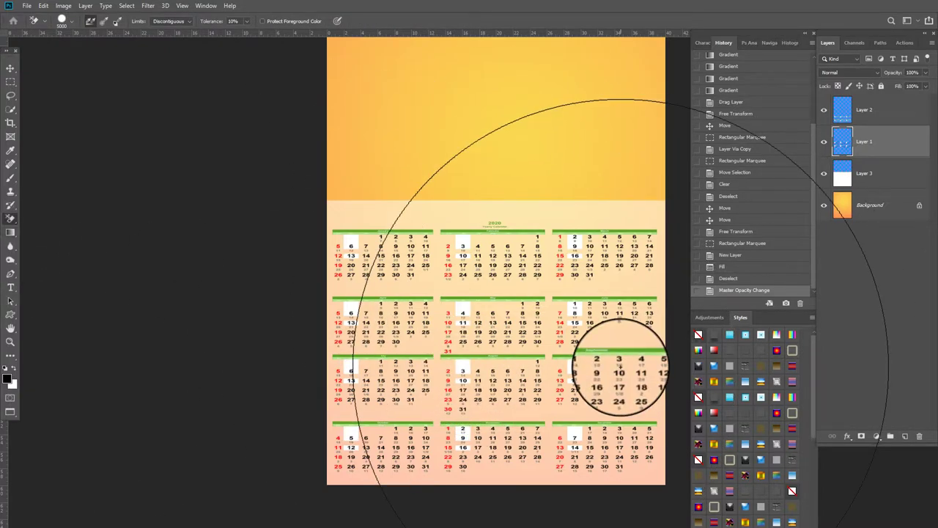
left_click(463, 305)
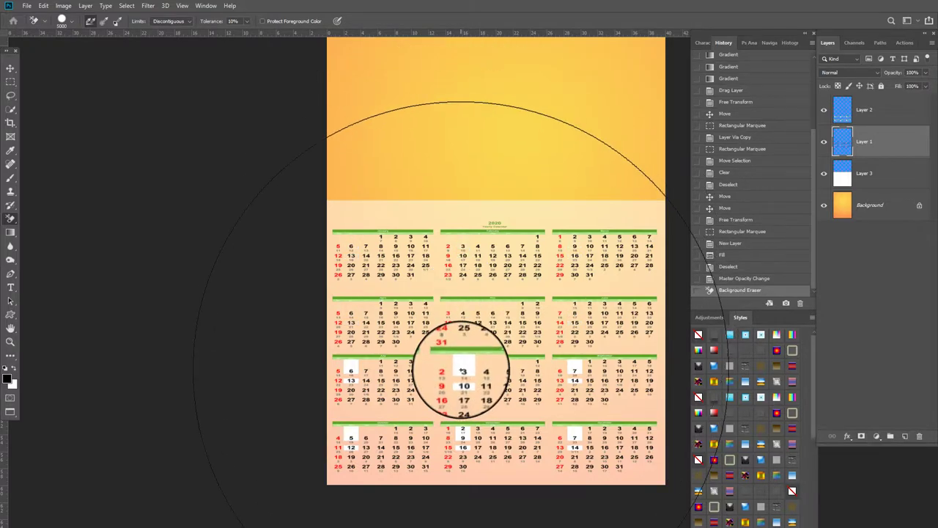
left_click(864, 110)
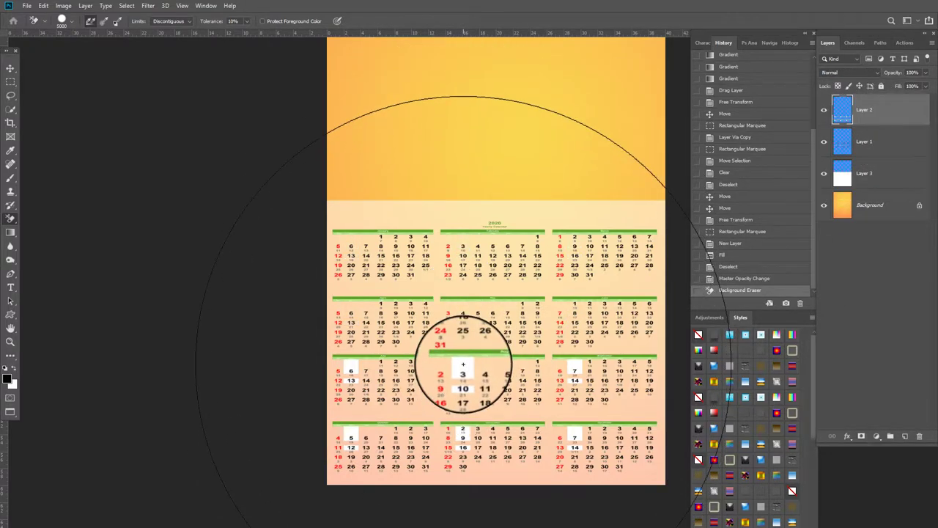
left_click(464, 365)
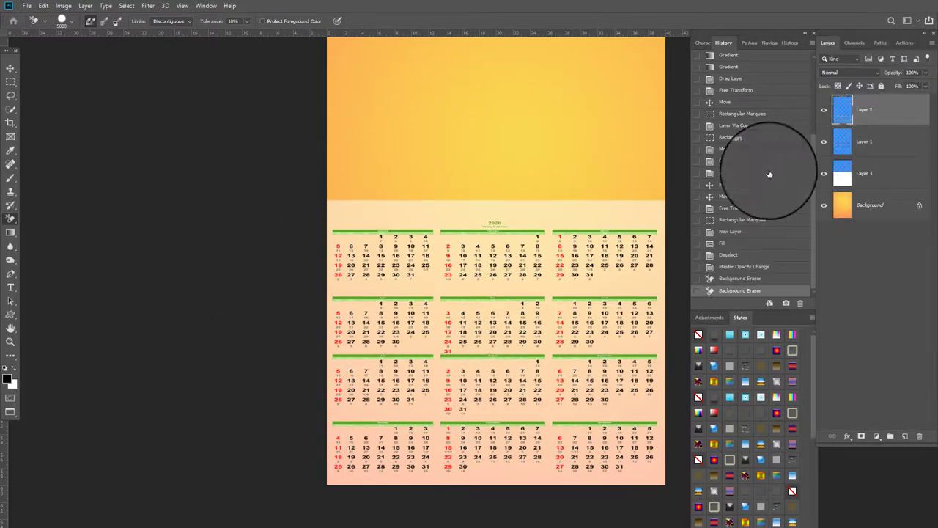
scroll(525, 225, "up", 5)
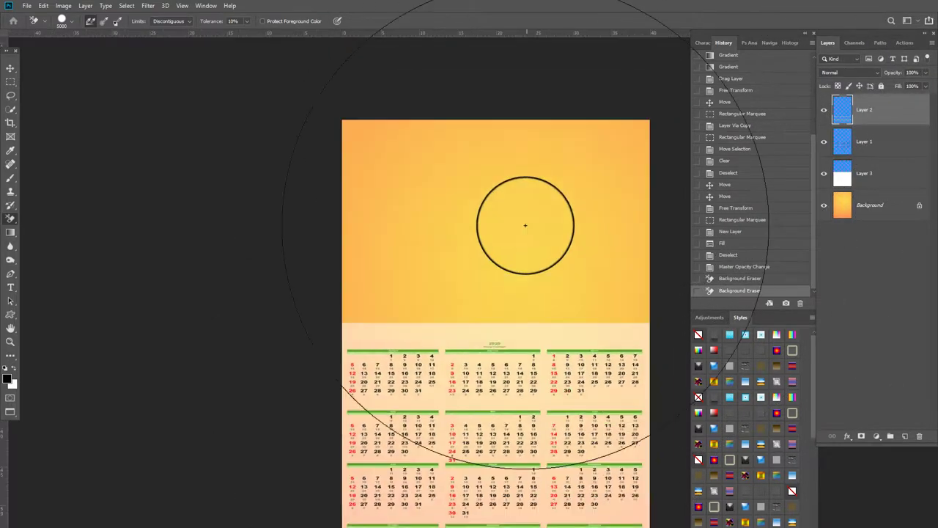
scroll(525, 225, "down", 2)
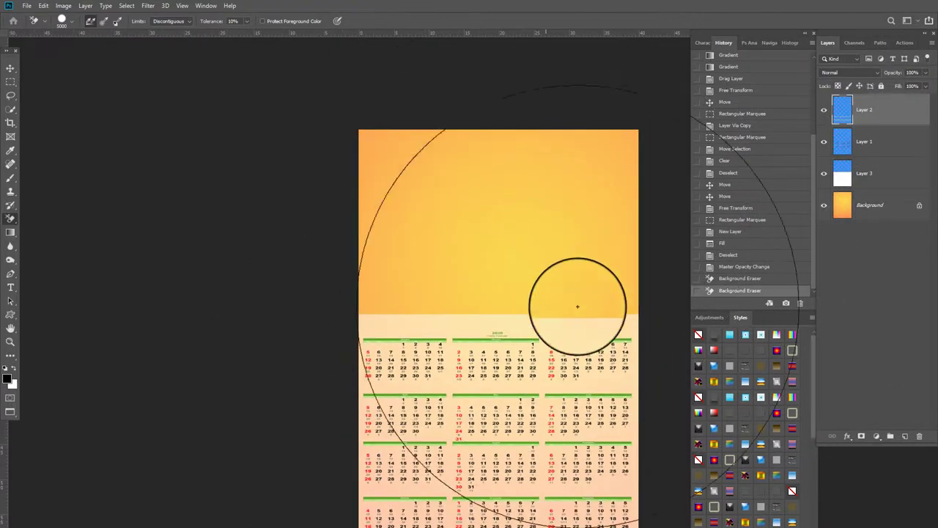
- Move Layers 1, 2 and 3 down and squash them to about 76% height
left_click(884, 175, "shift")
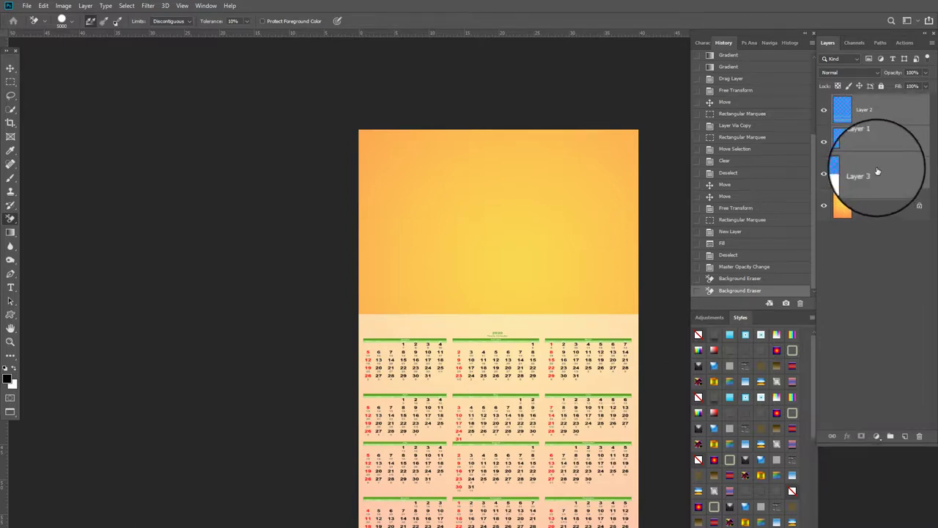
key("ctrl+t")
left_click_drag(484, 323, 495, 343)
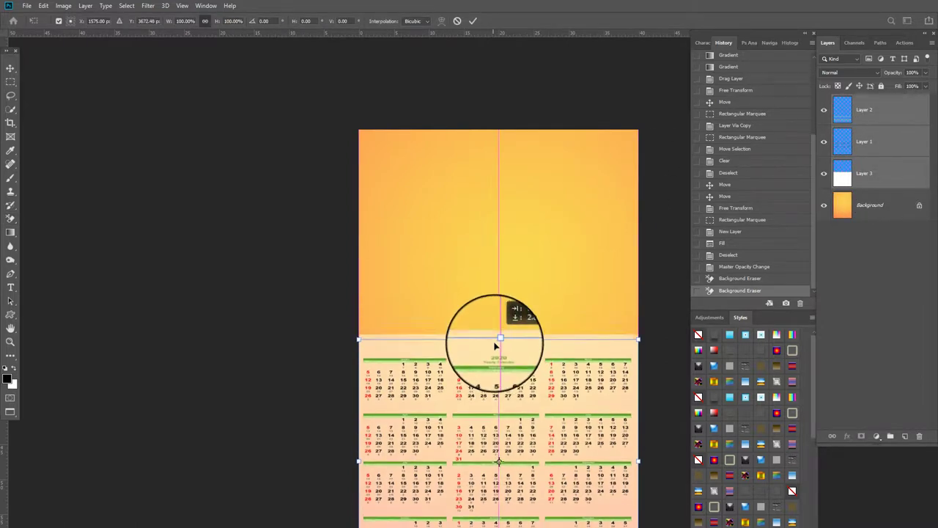
scroll(494, 344, "down", 2)
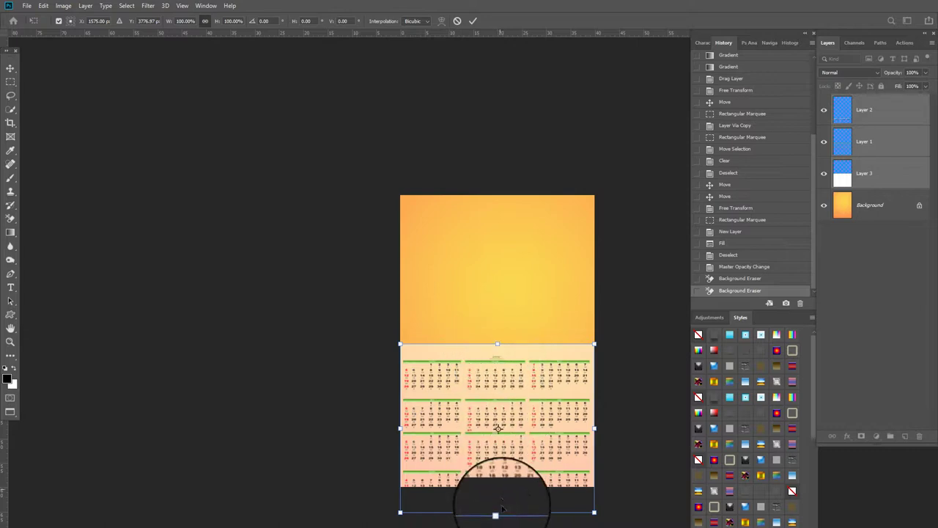
left_click_drag(498, 511, 498, 328)
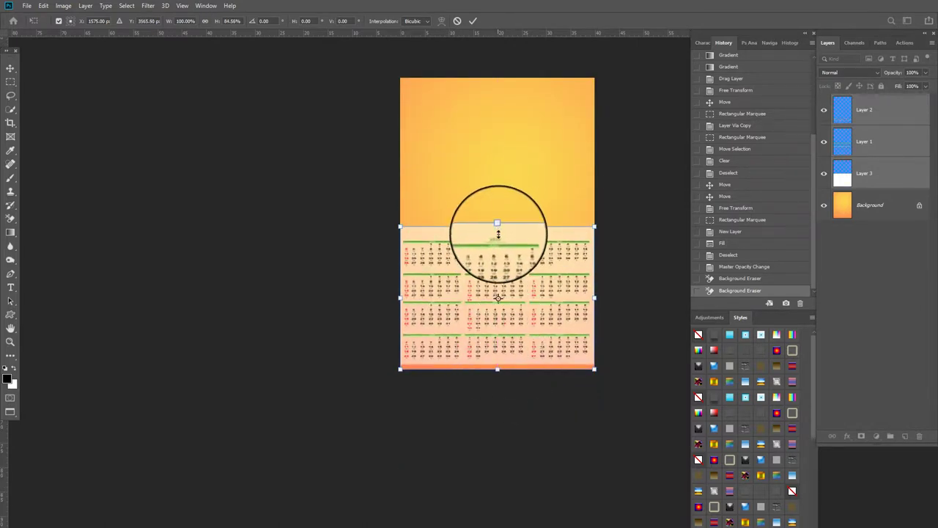
left_click_drag(497, 223, 498, 242)
left_click_drag(513, 294, 519, 298)
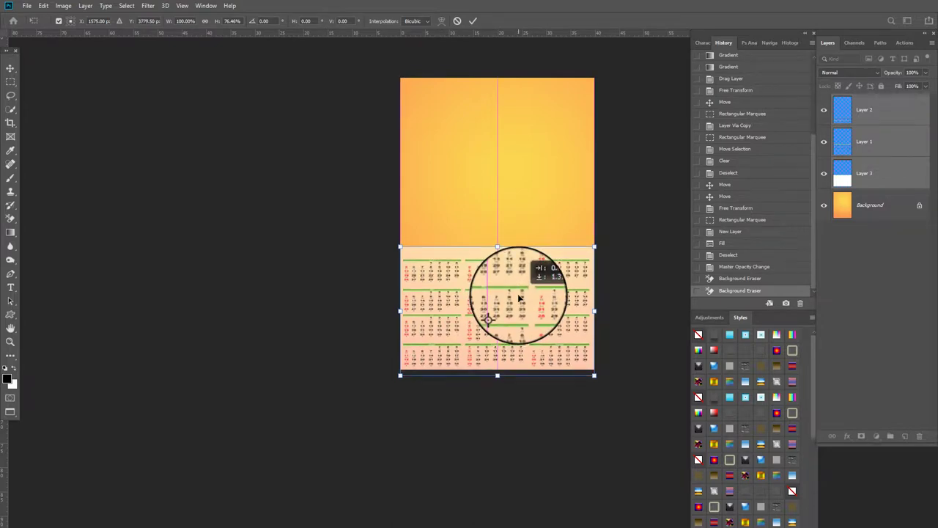
key("Return")
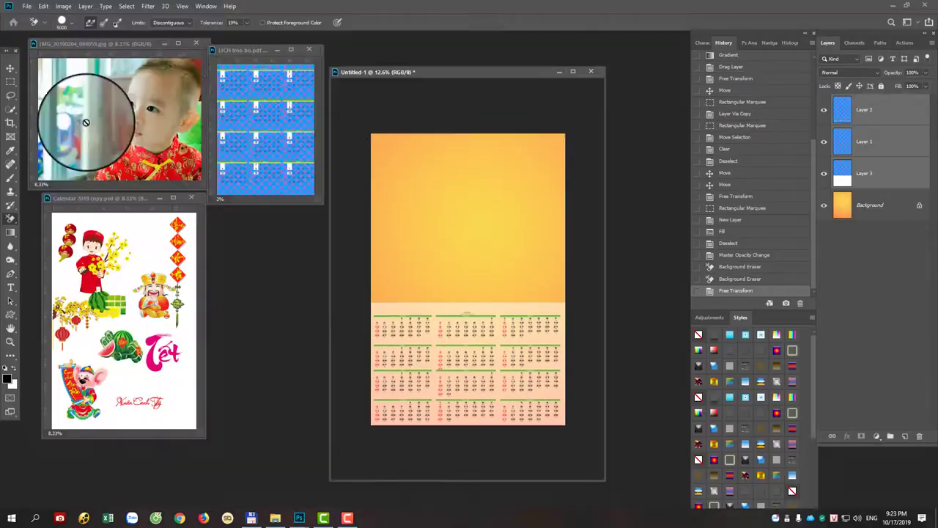
key("v")
left_click_drag(146, 133, 442, 205)
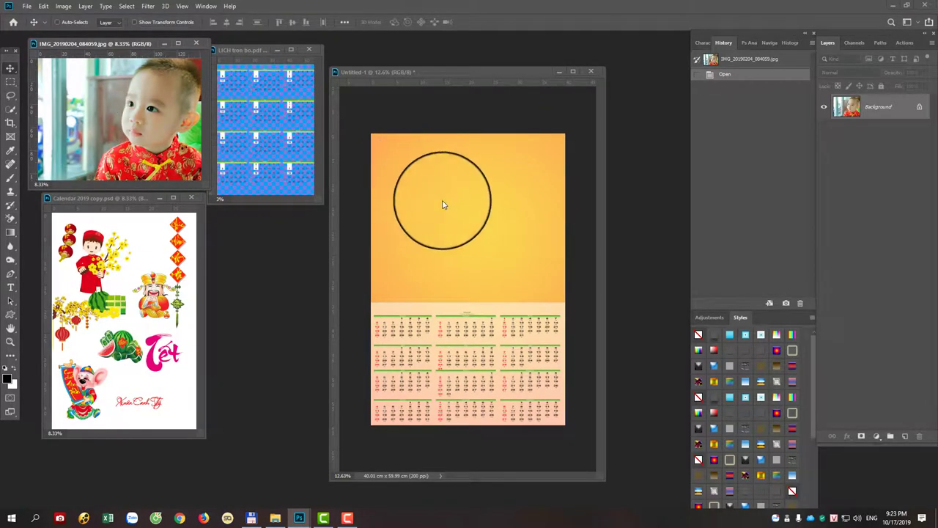
key("m")
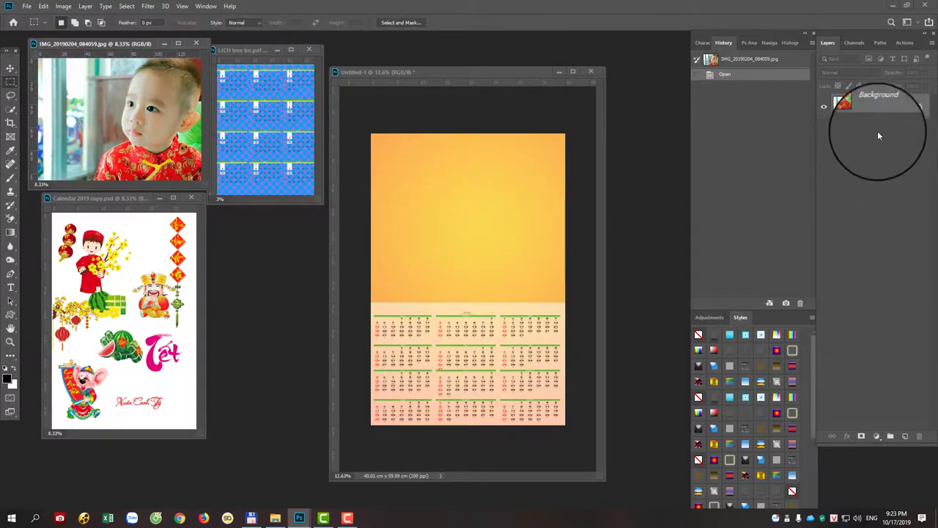
left_click(464, 261)
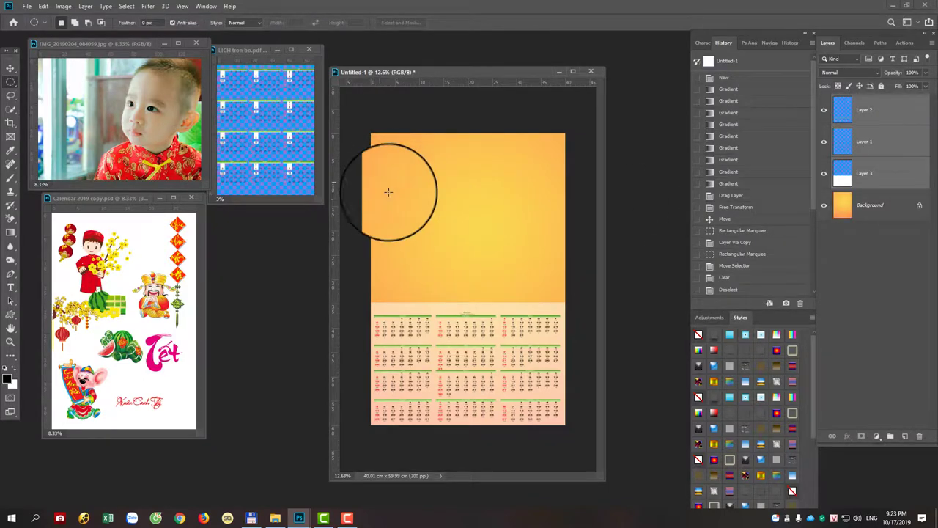
left_click_drag(388, 192, 497, 257)
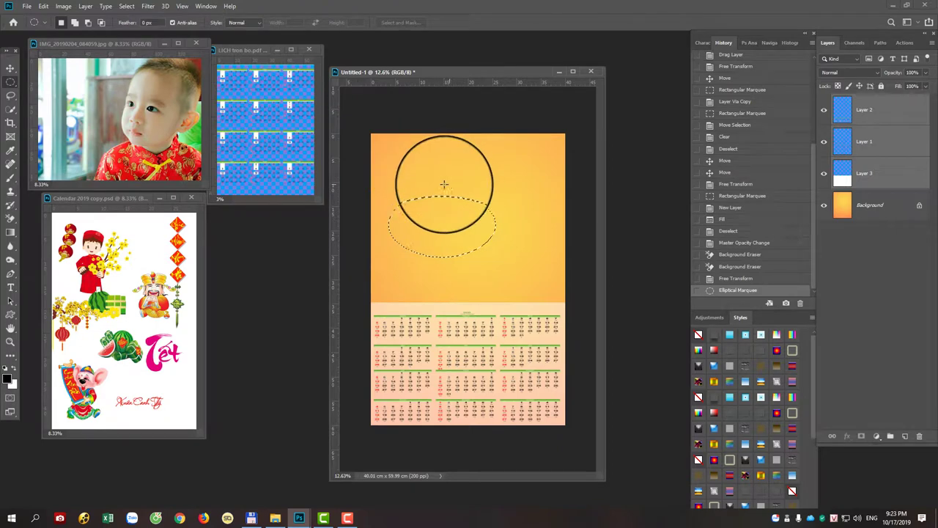
key("ctrl+d")
key("shift+m")
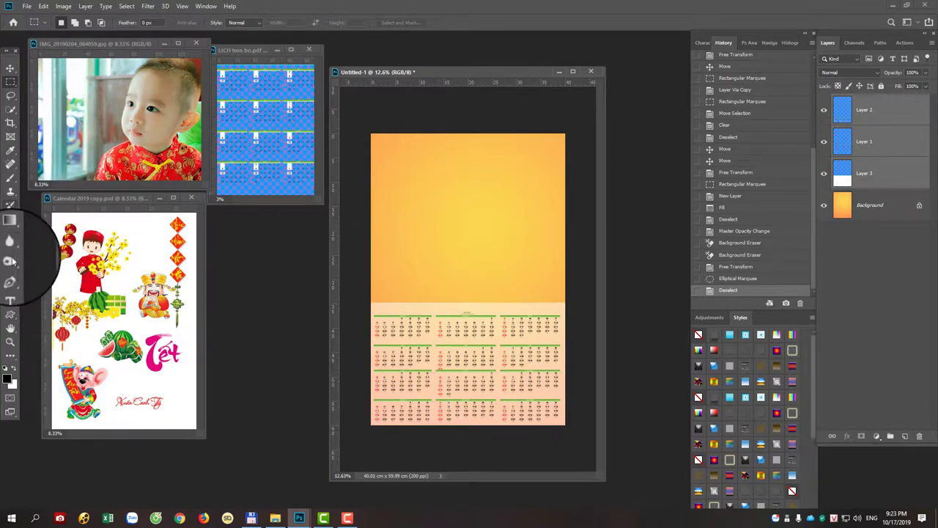
- Draw a black rounded-square custom shape in the poster's upper half, above the calendar
left_click(10, 316)
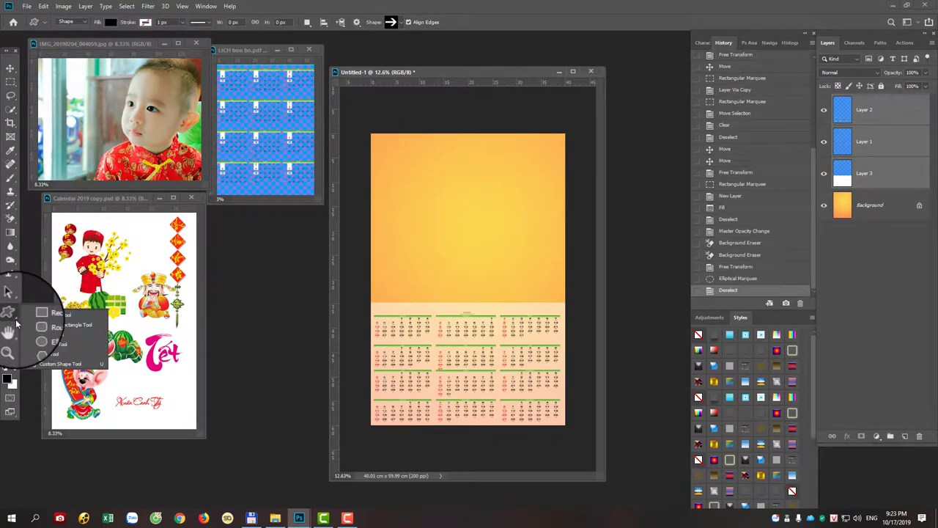
left_click(59, 364)
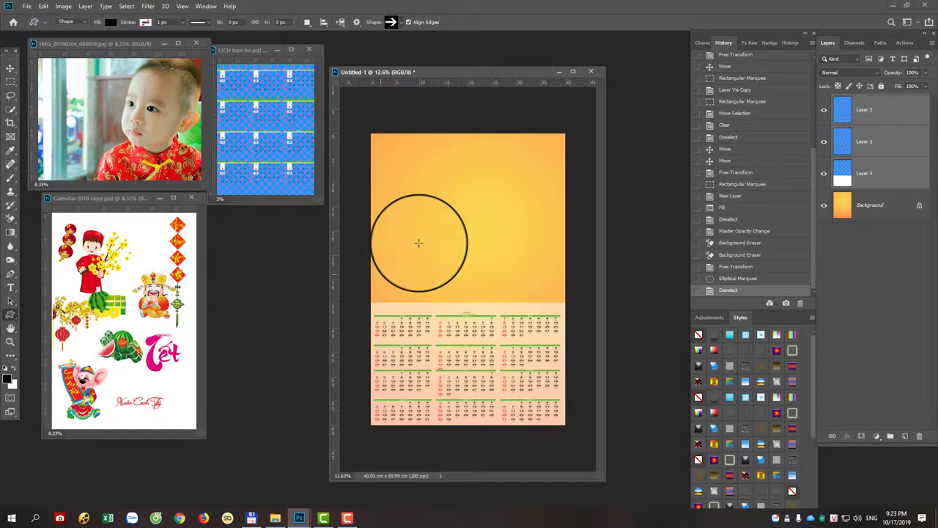
right_click(431, 196)
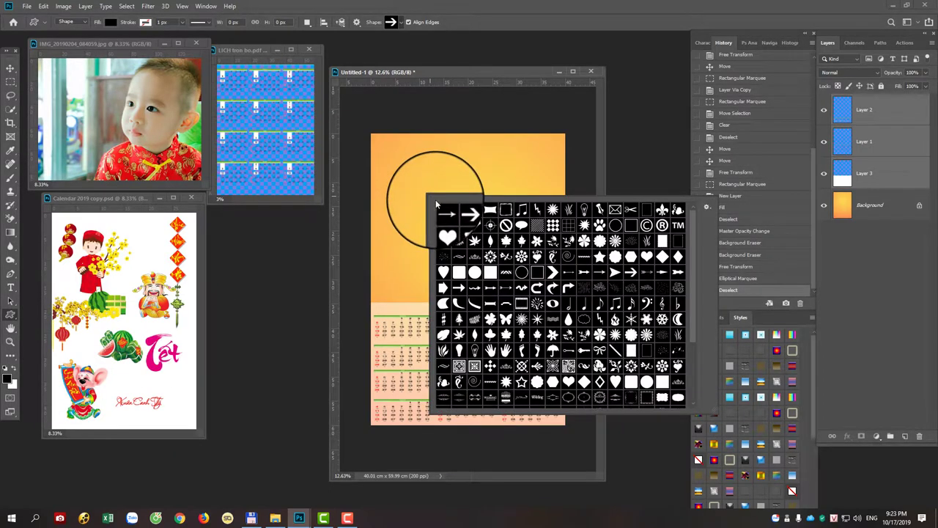
left_click(460, 274)
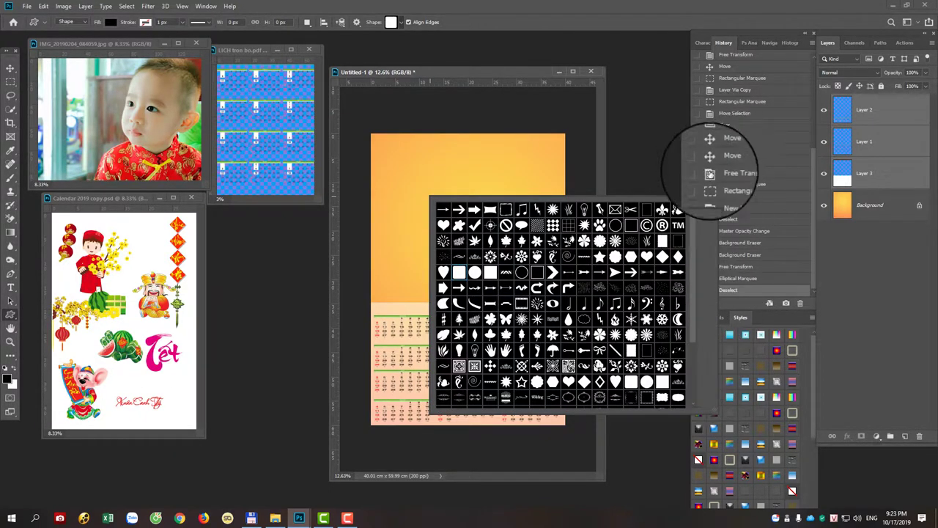
left_click(707, 209)
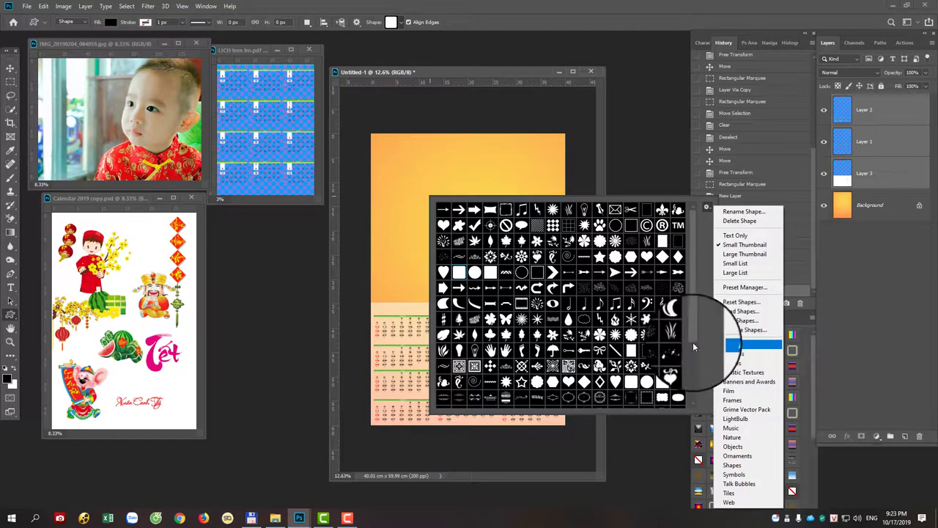
left_click(462, 278)
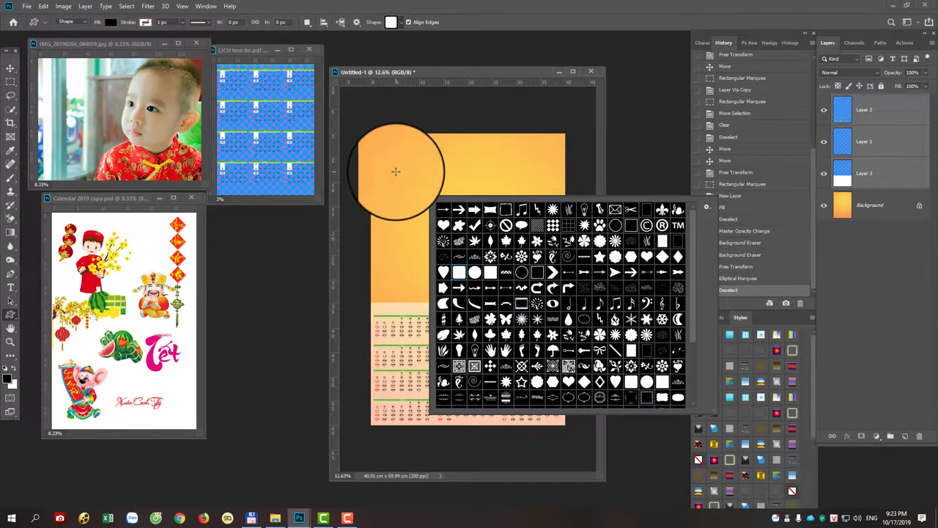
left_click_drag(384, 162, 510, 294)
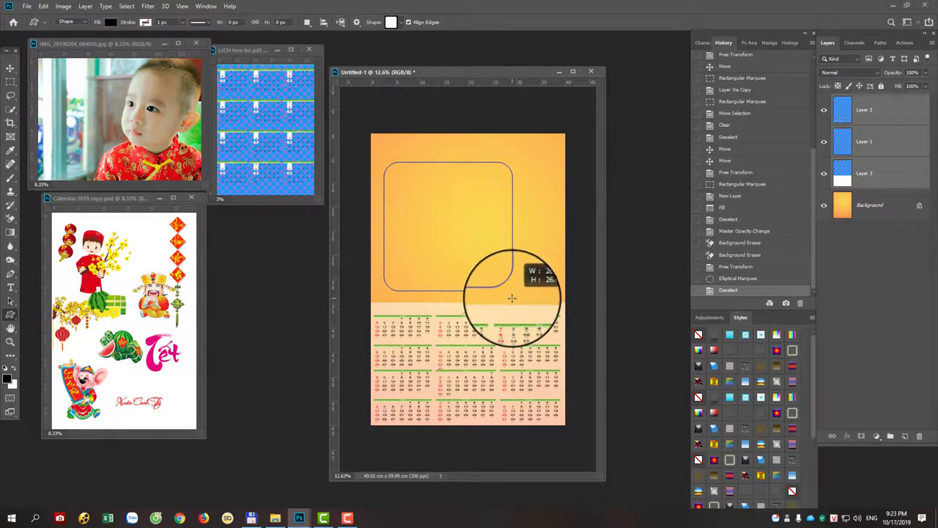
left_click_drag(512, 298, 513, 292)
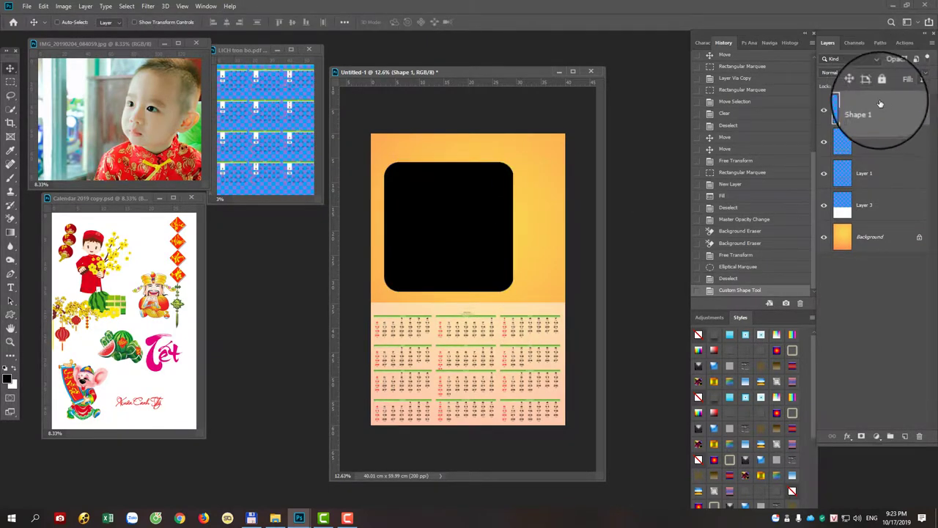
- Copy the child photo into the poster as Layer 4 and clip it to the rounded Shape 1 frame
left_click(143, 125)
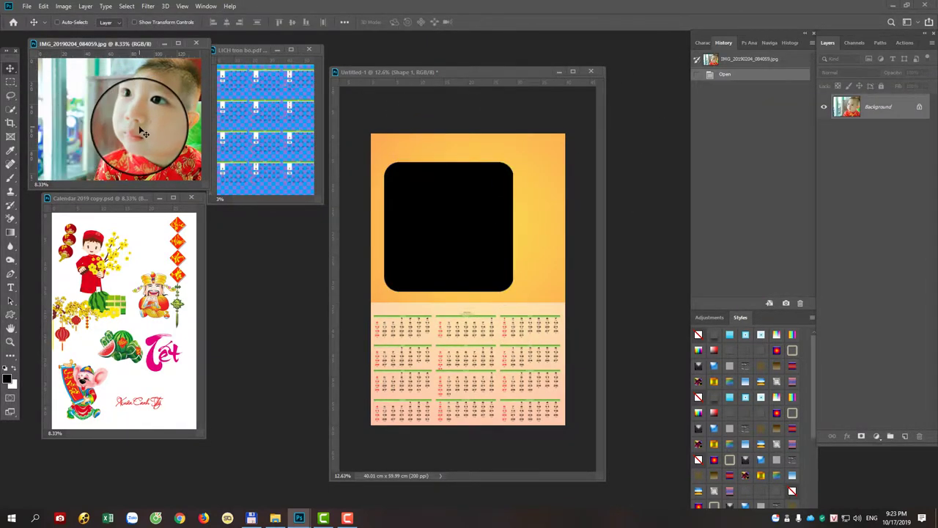
left_click_drag(143, 132, 473, 220)
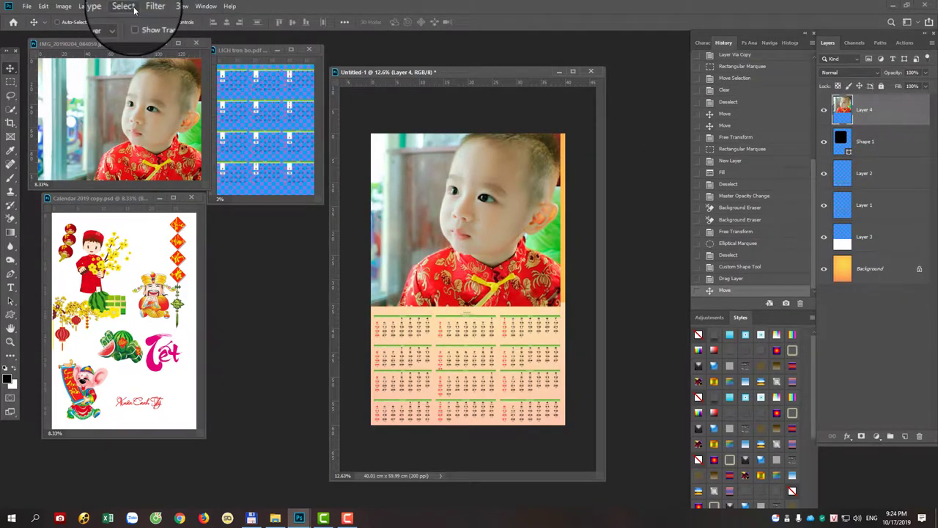
left_click(85, 6)
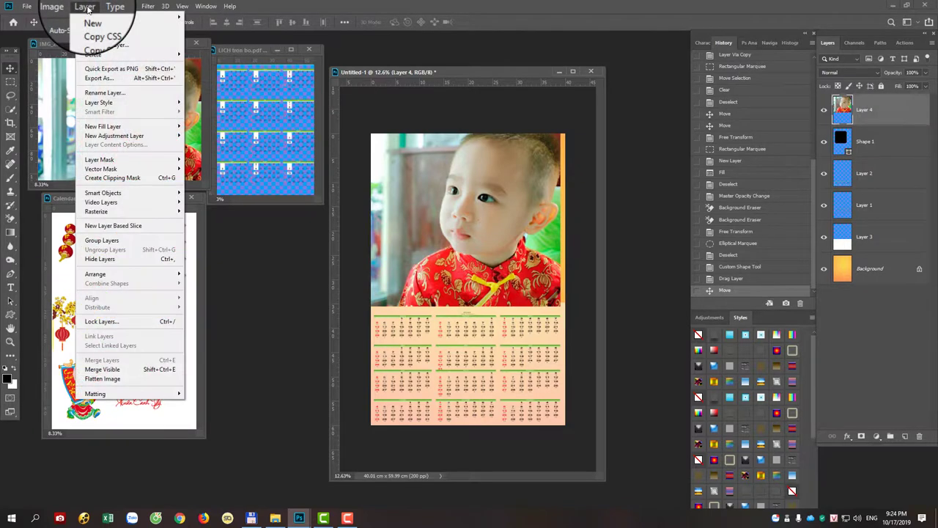
left_click(133, 180)
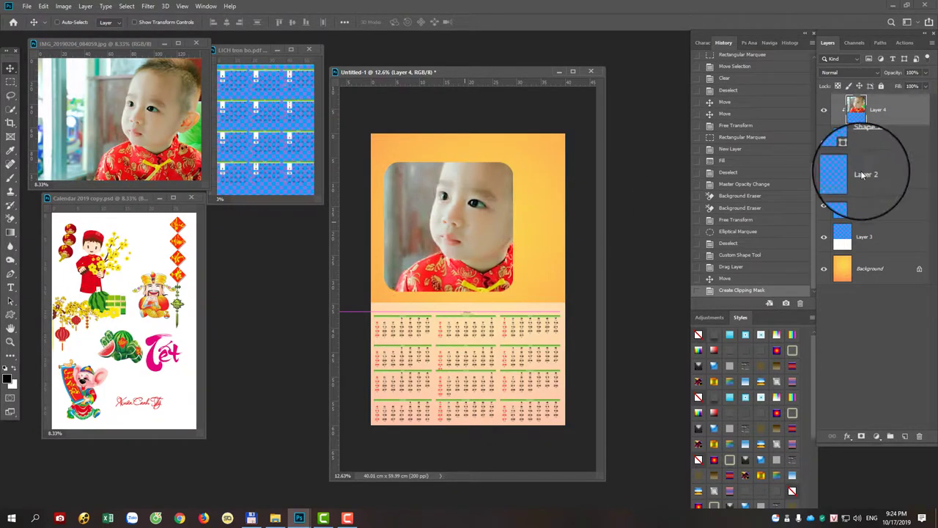
key("Return")
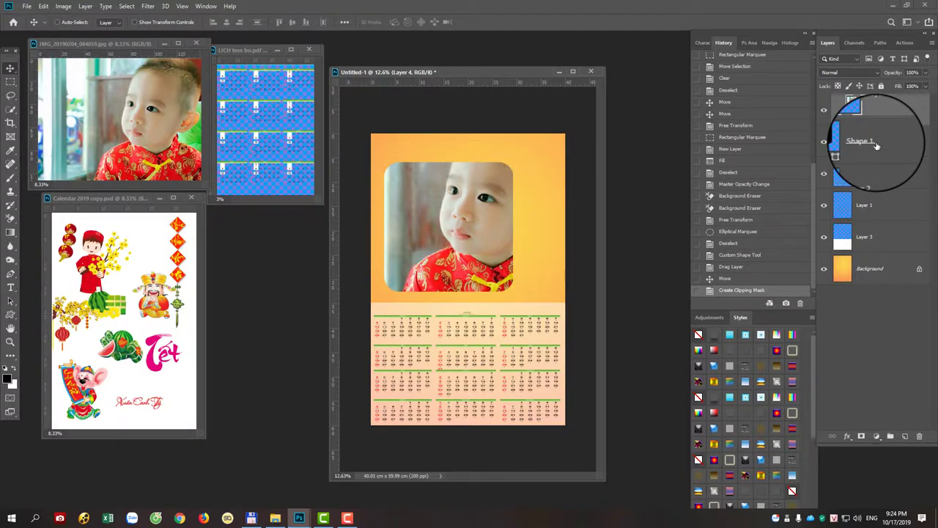
left_click(866, 141)
key("ctrl+t")
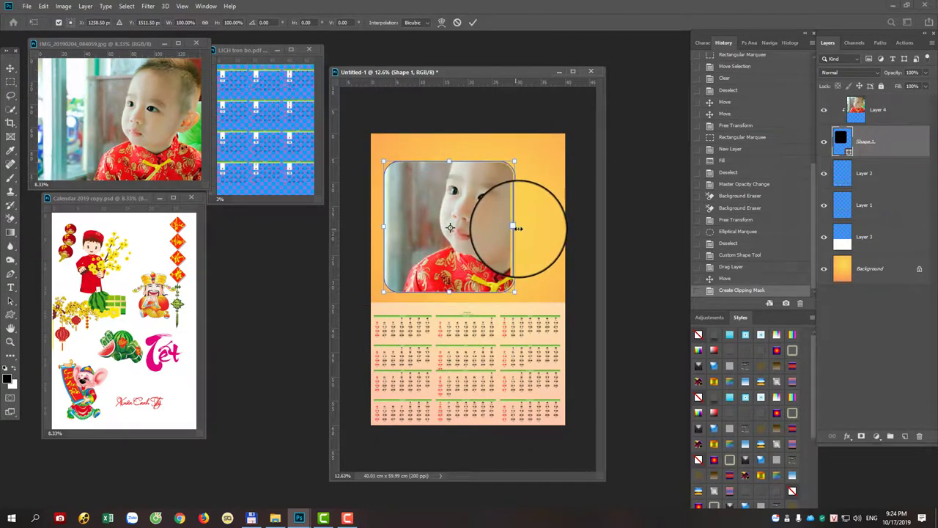
- Widen the rounded Shape 1 frame toward the right and shift it slightly left
left_click_drag(519, 228, 536, 228)
left_click_drag(466, 192, 458, 192)
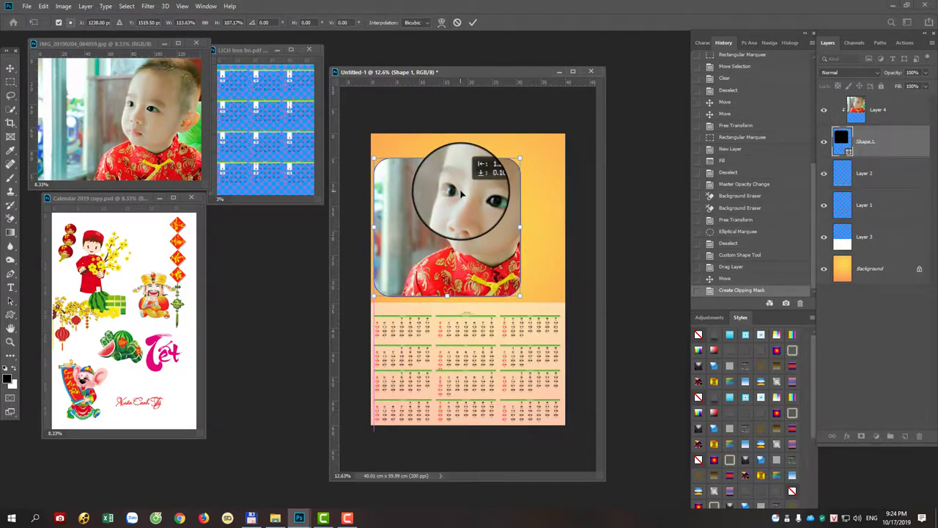
key("Return")
- Scale Layer 4's photo down and nudge it so the child's whole head fits inside the frame
right_click(462, 200)
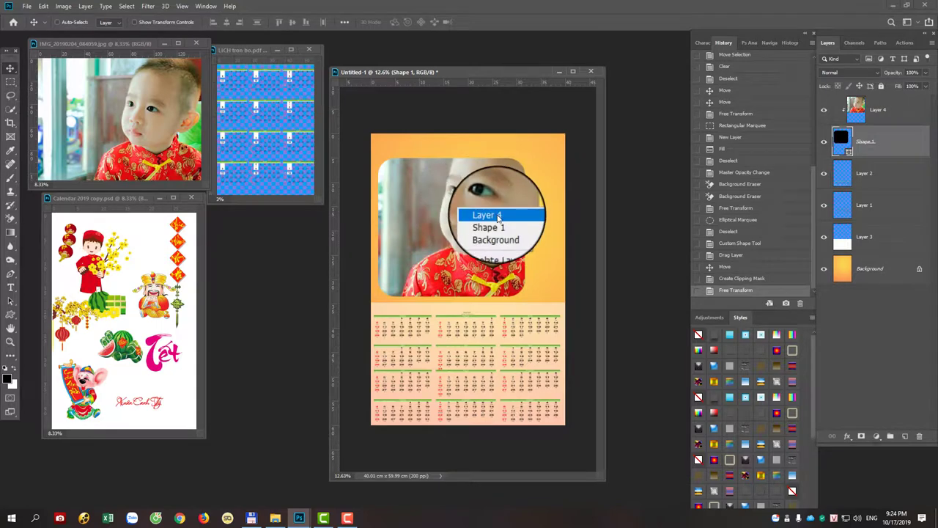
left_click(461, 209)
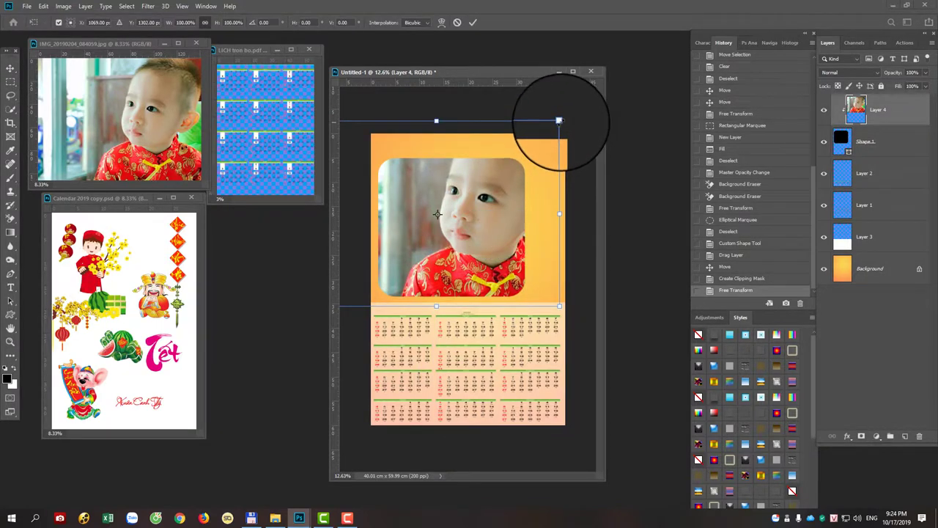
mouse_move(558, 120)
left_mouse_down()
mouse_move(525, 162)
mouse_move(468, 181)
left_mouse_up()
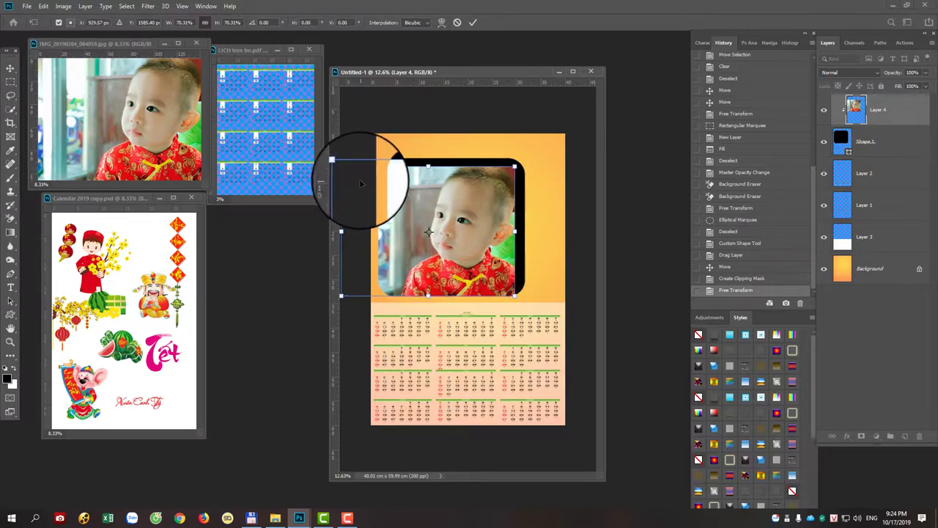
left_click_drag(408, 198, 418, 199)
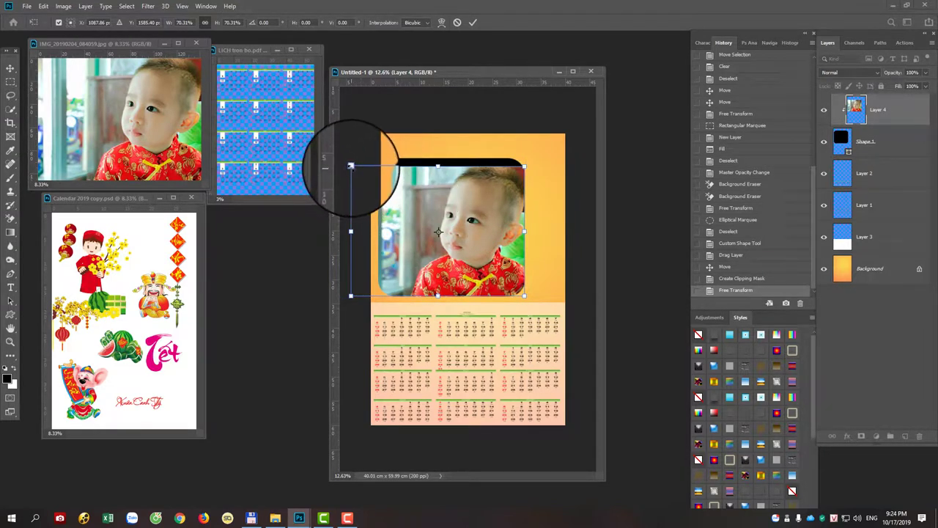
left_click_drag(351, 166, 341, 158)
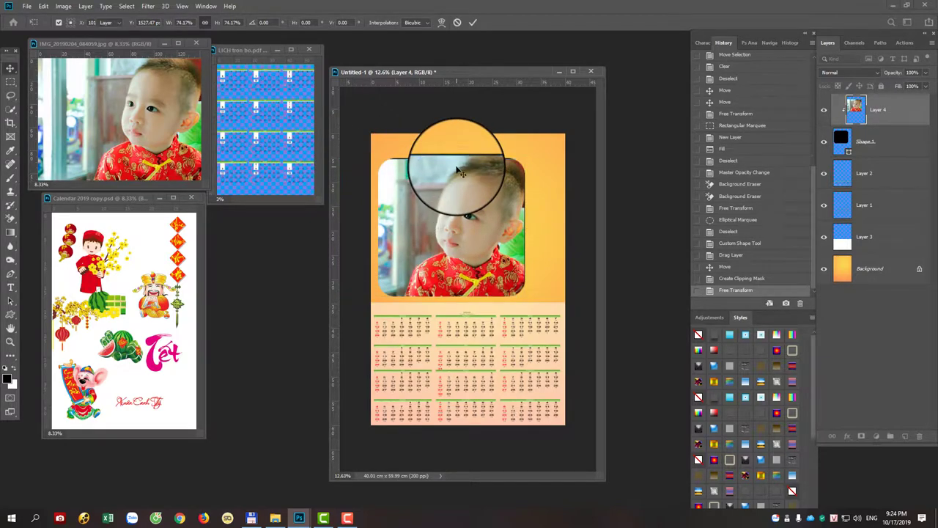
key("Return")
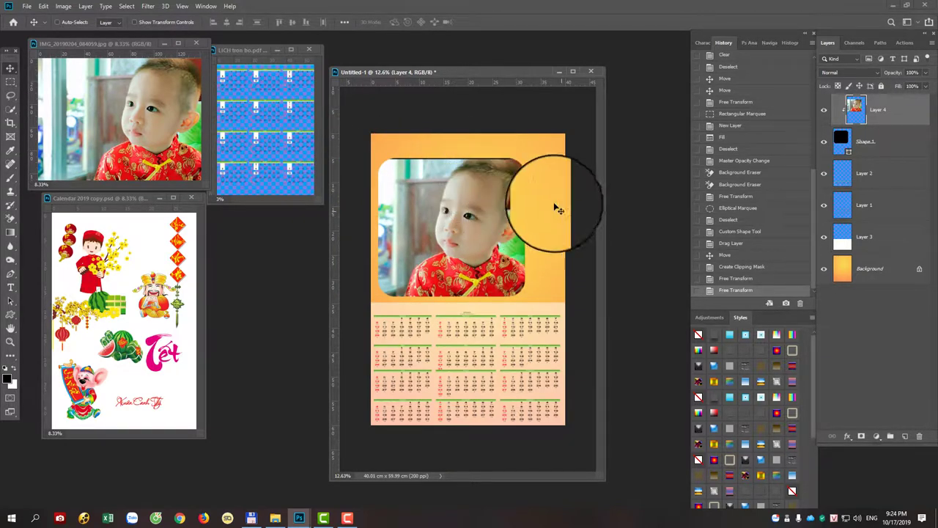
key("Right")
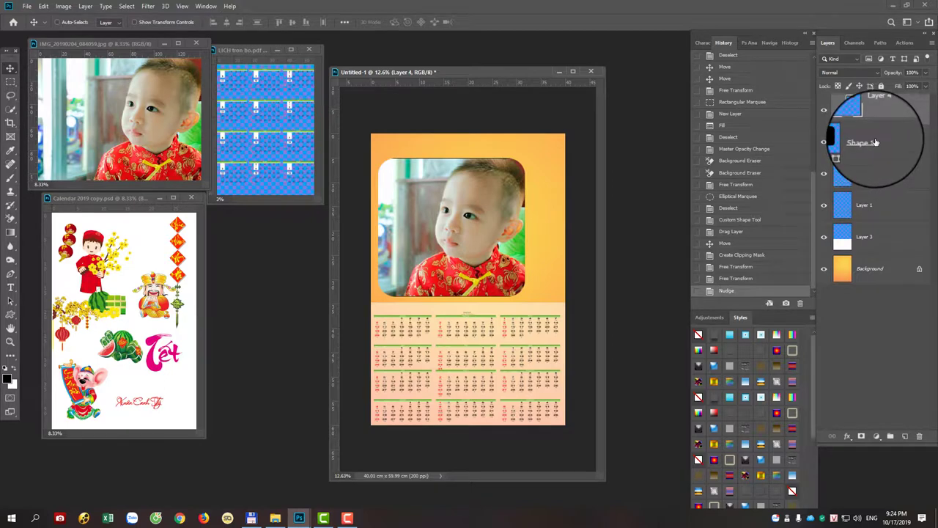
left_click(875, 142)
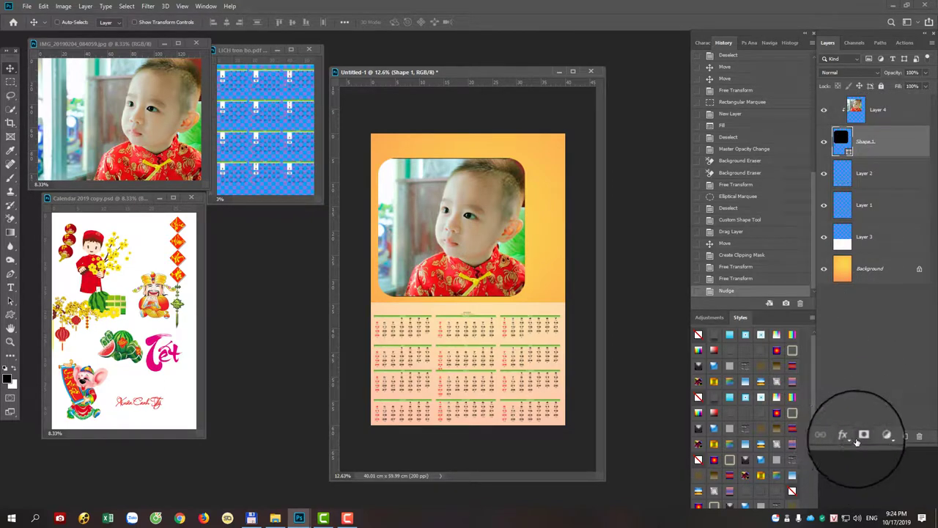
- Apply a Stroke effect to Shape 1: 21 px, Outside position, white colour
left_click(855, 439)
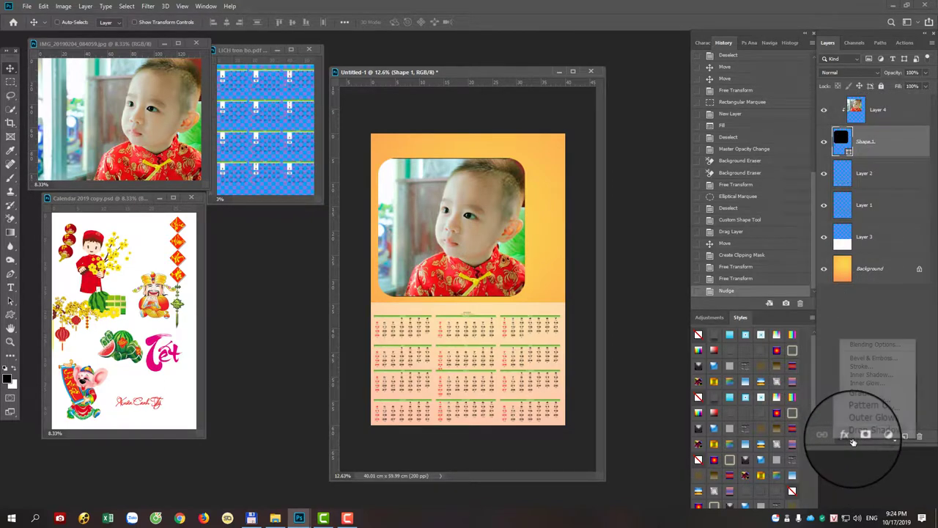
left_click(866, 369)
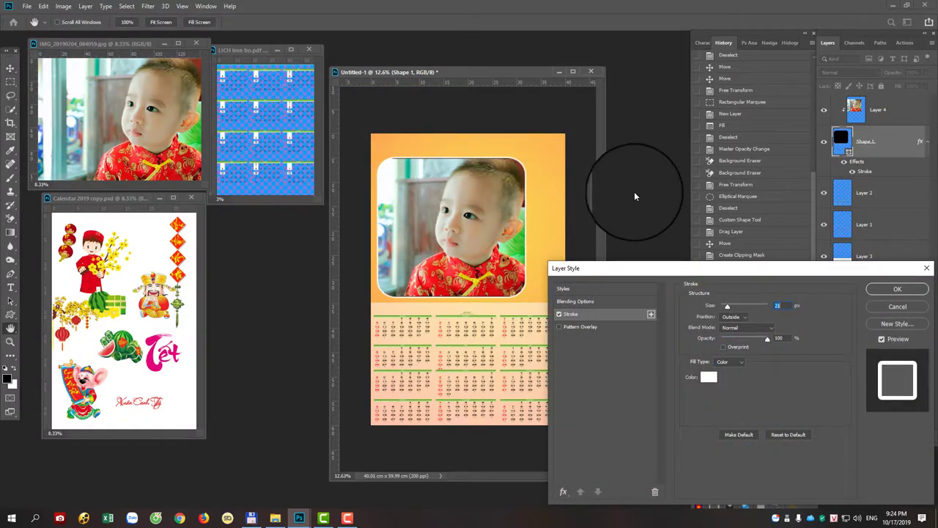
left_click(708, 377)
left_click(391, 177)
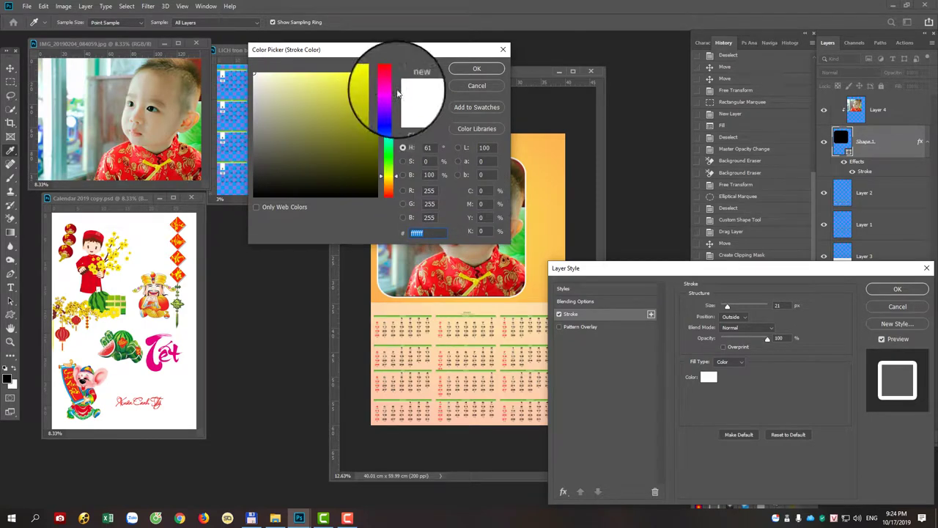
left_click(472, 68)
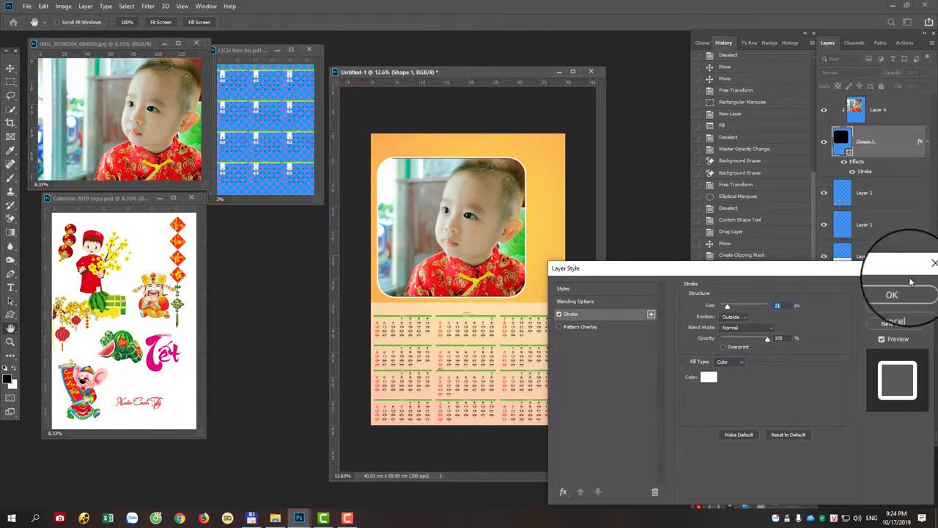
left_click(892, 291)
- Select the photo's Layer 4 and nudge it up and left with Shift+arrow keys
right_click(440, 211)
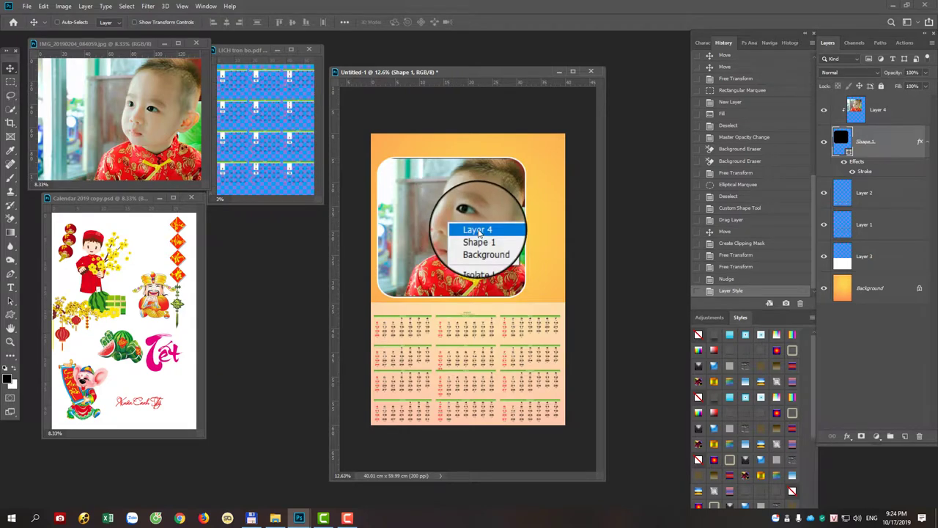
left_click(451, 217)
key("1")
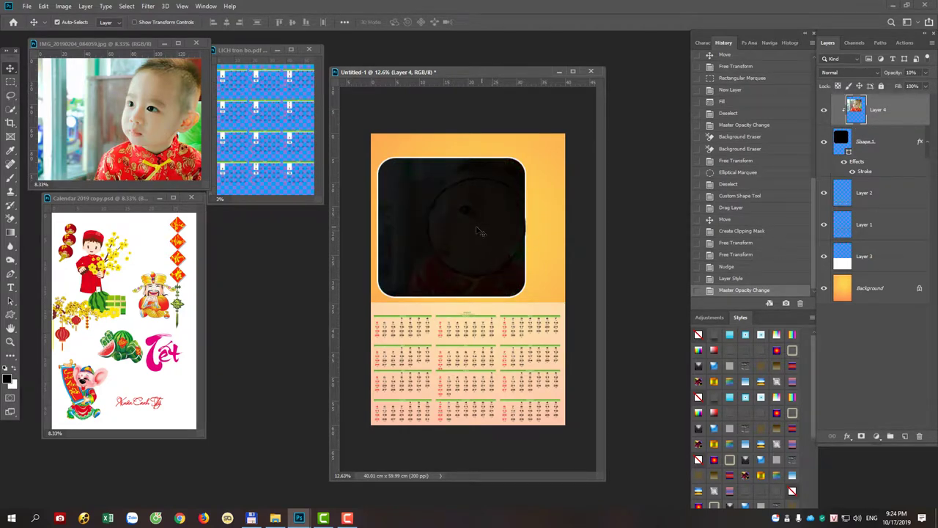
key("ctrl+z")
right_click(481, 232)
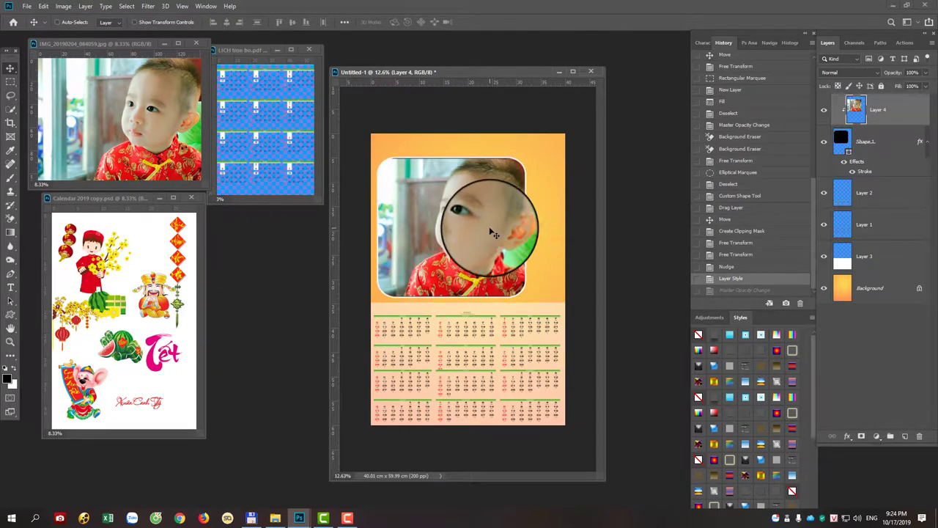
key("shift+Up")
key("shift+Left")
- Enlarge Layer 4 slightly from its bottom-left corner and shift it up-left inside the frame
key("ctrl+t")
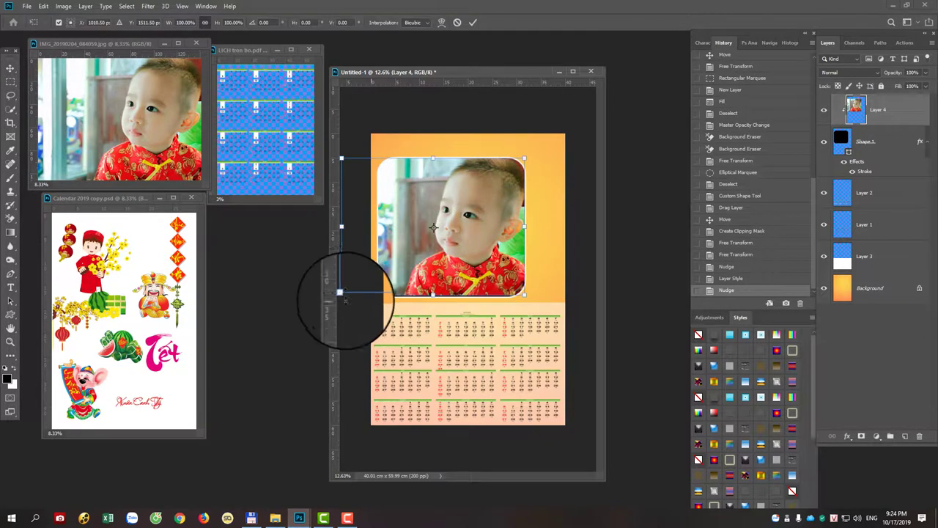
left_click_drag(340, 295, 340, 297)
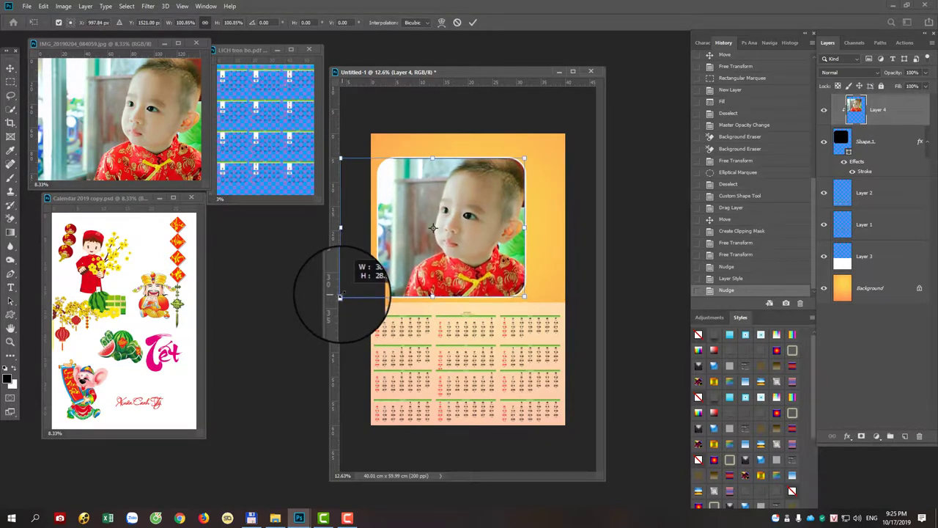
key("Return")
left_click_drag(505, 163, 499, 163)
key("ctrl+s")
type("4060")
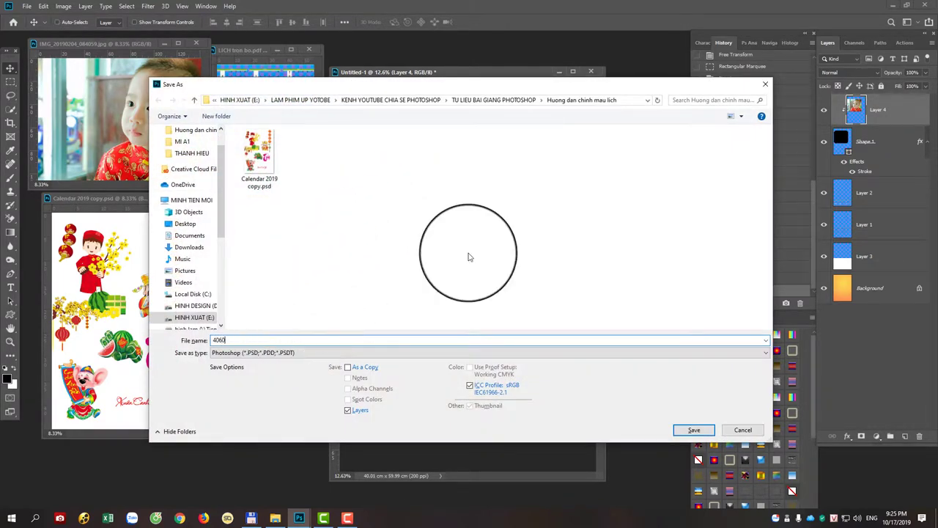
- Confirm saving the poster as 4060.psd in Photoshop format
key("Return")
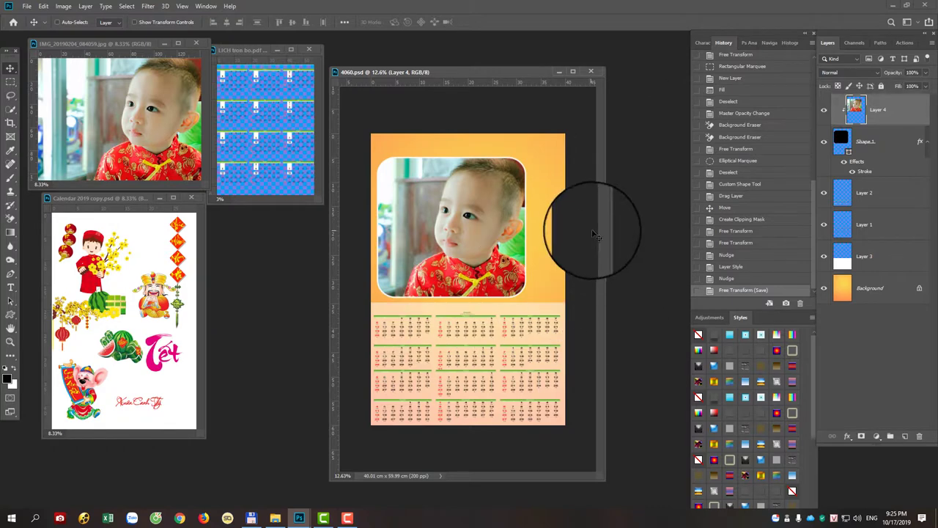
scroll(486, 272, "up", 1)
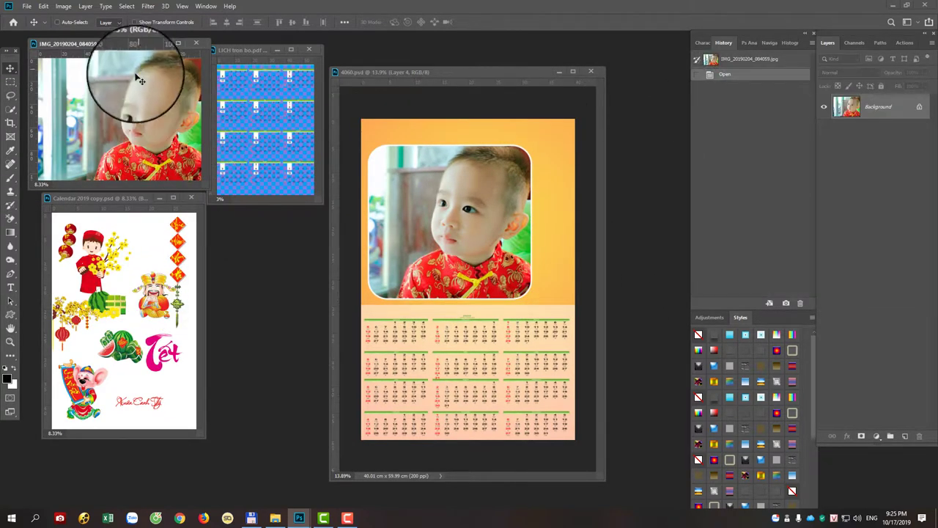
- Copy the rat-with-scroll artwork from Calendar 2019 copy into 4060.psd, scaled, at the frame's lower right
left_click(110, 314)
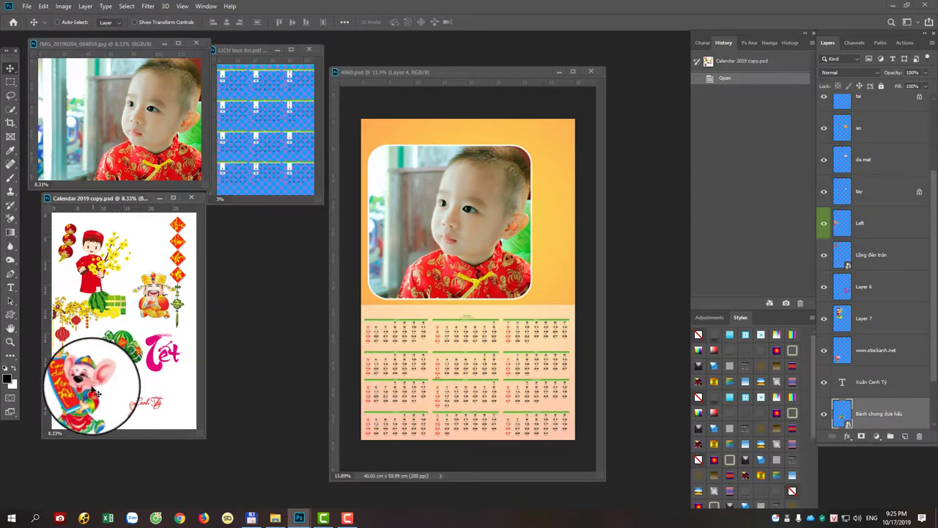
right_click(96, 385)
left_click(101, 391)
left_click_drag(101, 391, 548, 271)
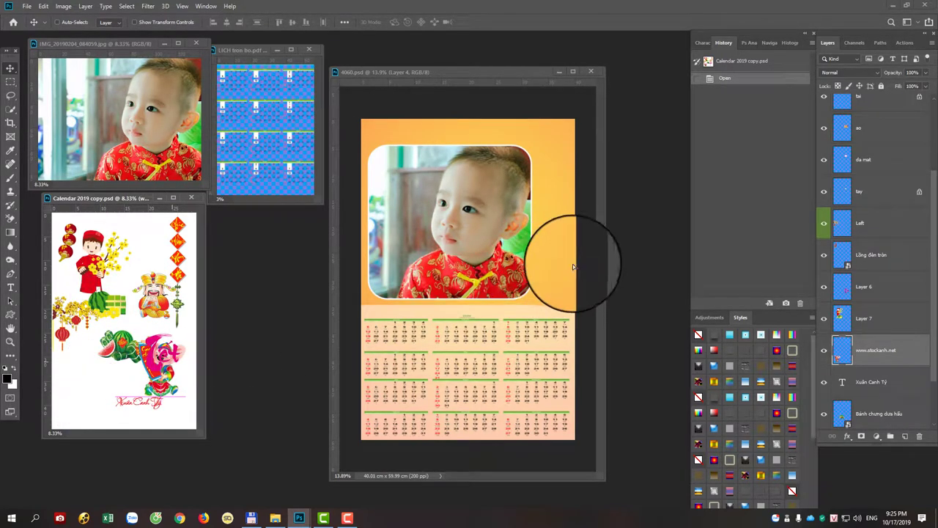
mouse_move(547, 271)
left_mouse_down()
mouse_move(539, 246)
mouse_move(501, 224)
mouse_move(578, 288)
mouse_move(564, 289)
left_mouse_up()
key("ctrl+t")
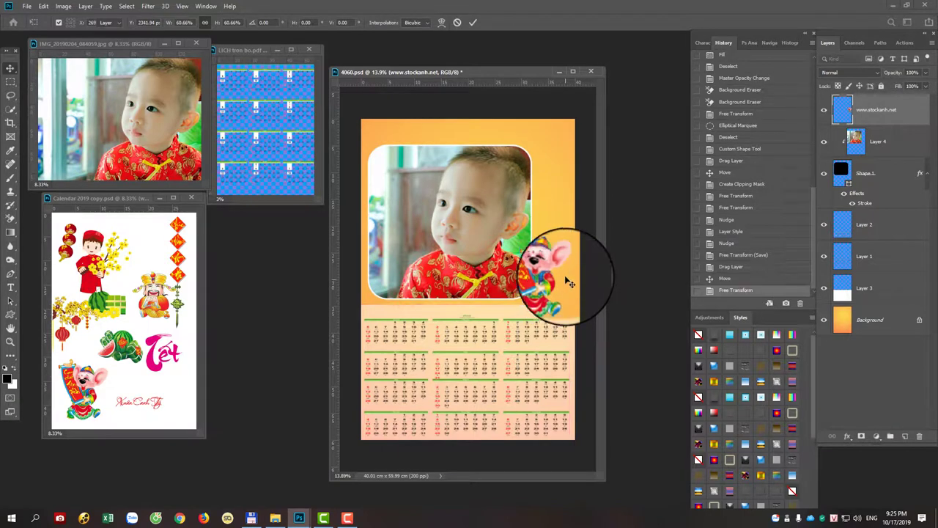
key("Return")
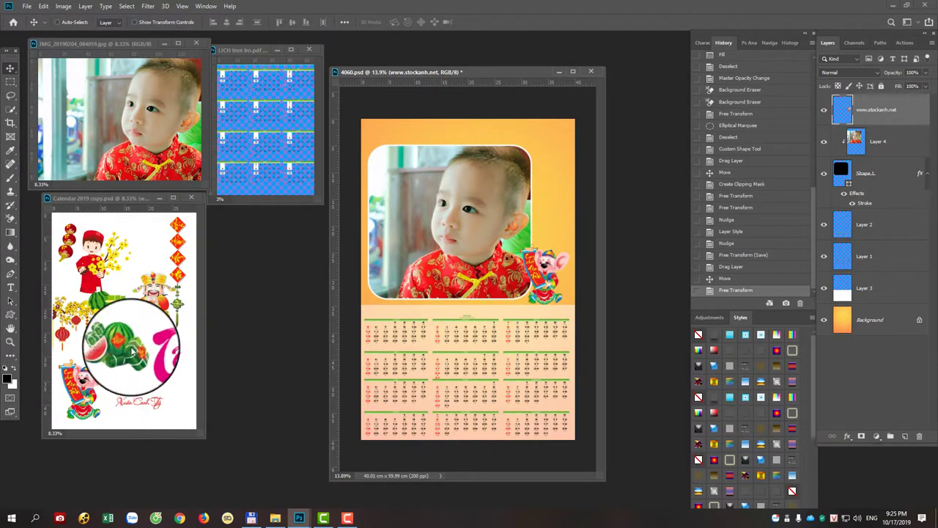
left_click(183, 275)
right_click(185, 269)
- Copy couplet strip layer m into the poster, shorten it slightly, and hang it along the right edge
left_click(176, 267)
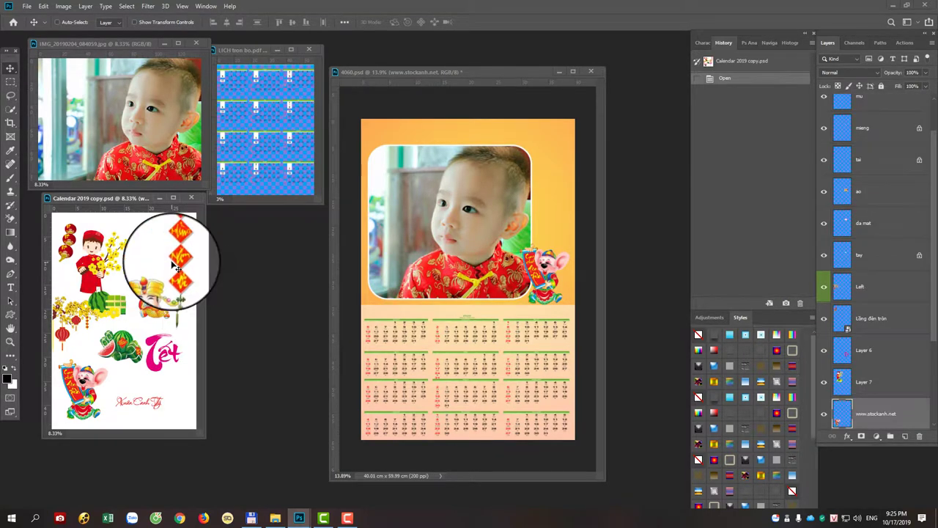
left_click_drag(176, 268, 185, 268)
right_click(188, 269)
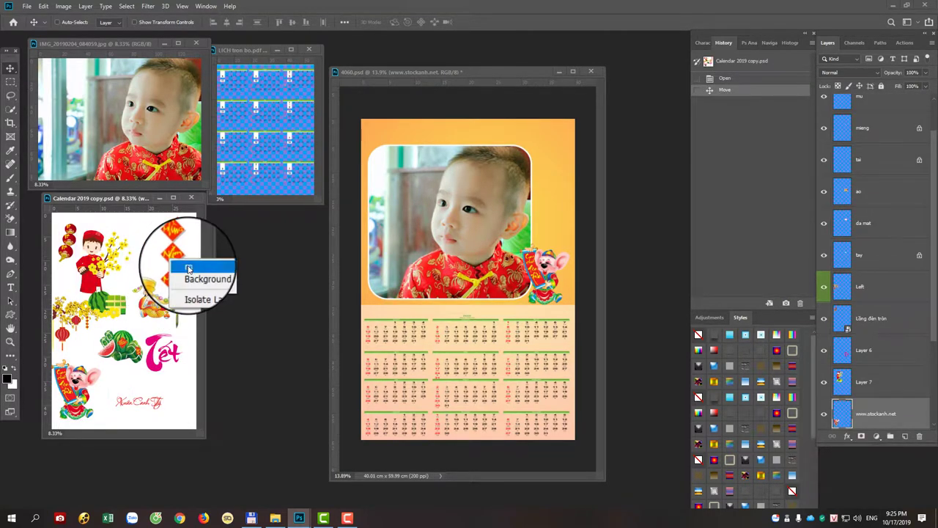
left_click(188, 269)
right_click(182, 265)
left_click(187, 269)
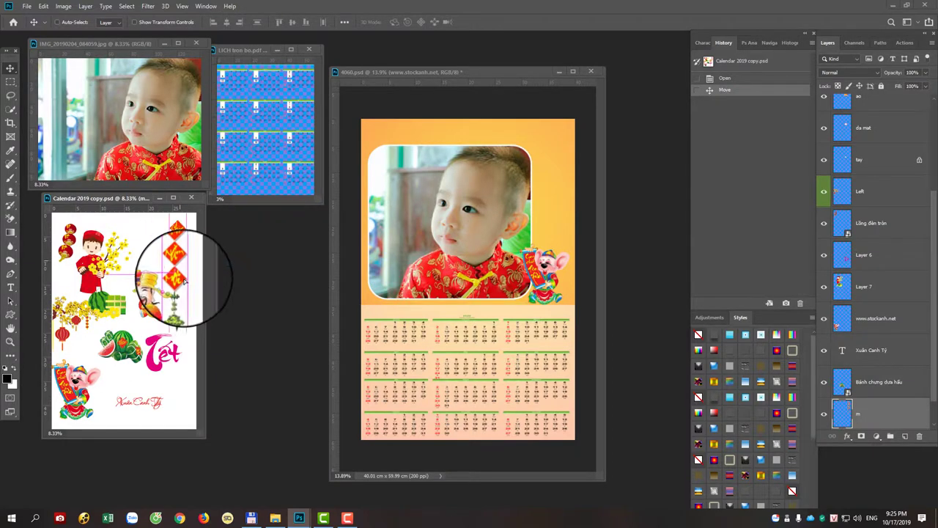
mouse_move(169, 272)
left_mouse_down()
mouse_move(555, 183)
mouse_move(559, 108)
mouse_move(555, 157)
left_mouse_up()
key("ctrl+t")
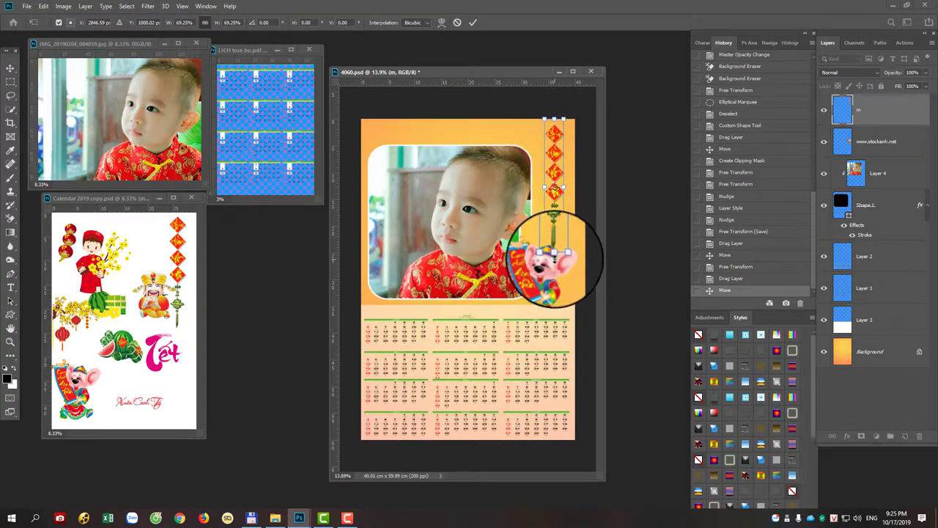
left_click_drag(555, 260, 555, 246)
key("Return")
left_click_drag(543, 189, 549, 201)
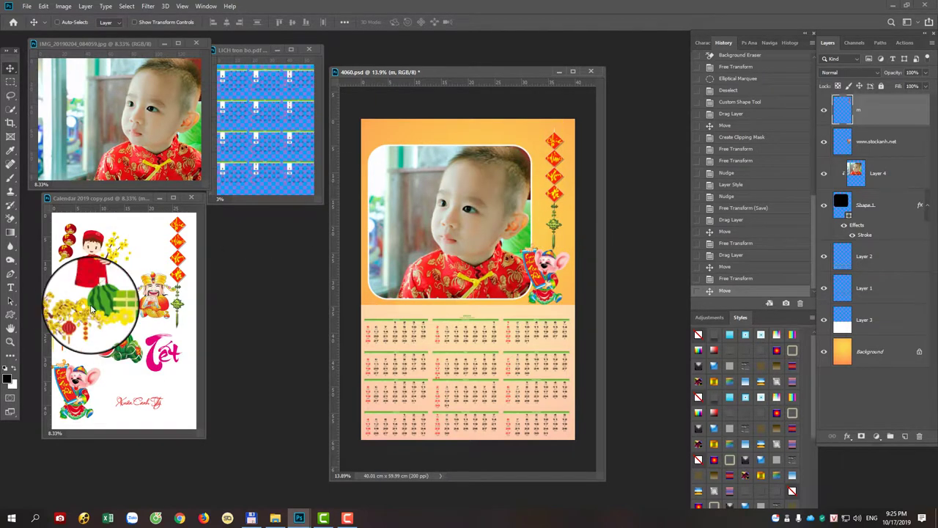
- Add the apricot-blossom-and-lantern layer Left, enlarged, at the poster's top-left corner
left_click(95, 320)
mouse_move(96, 321)
left_mouse_down()
mouse_move(81, 317)
mouse_move(412, 147)
mouse_move(445, 160)
left_mouse_up()
right_click(31, 308)
left_click(59, 318)
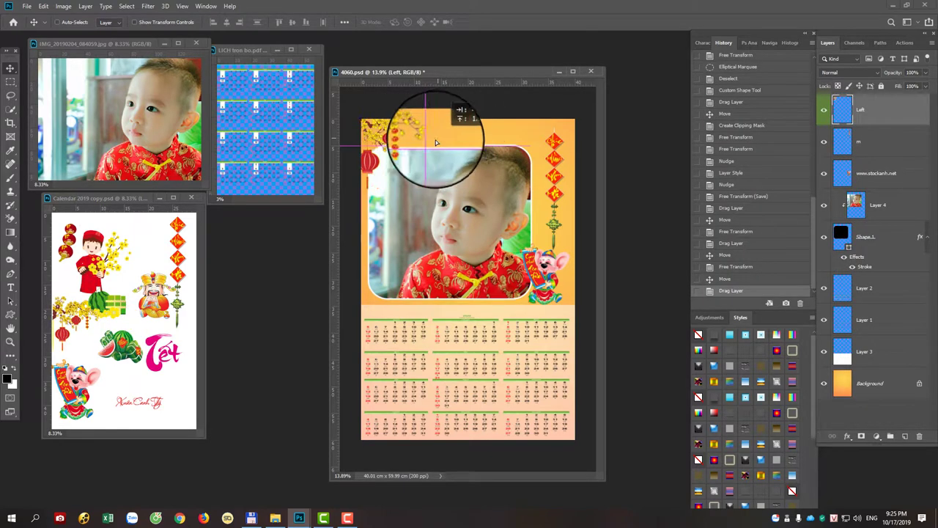
key("ctrl+t")
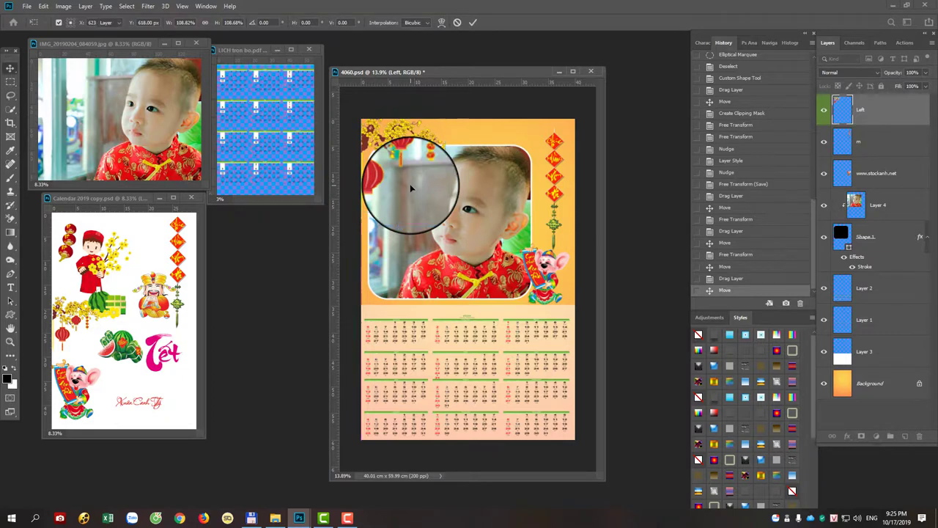
key("Return")
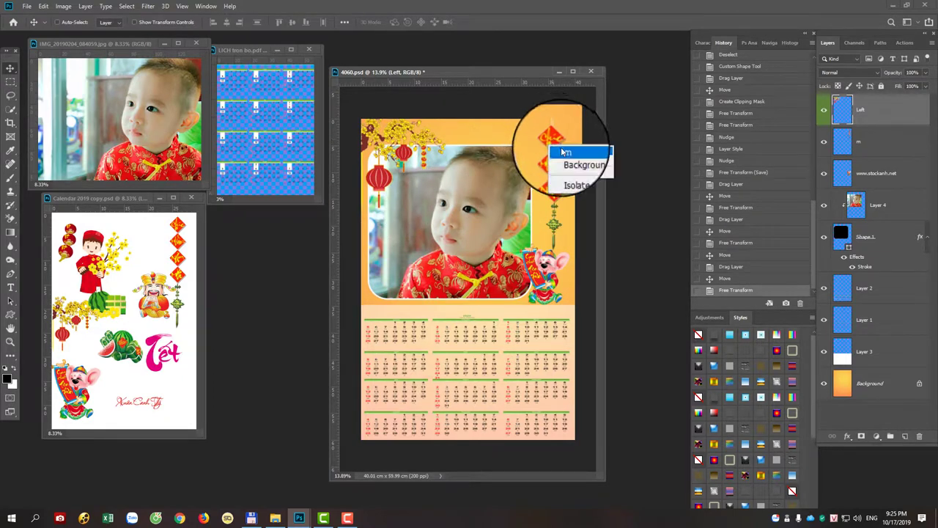
- Raise and shorten couplet strip m along the right edge, then select the rat's layer
left_click(564, 152)
left_click_drag(565, 152, 561, 139)
key("ctrl+t")
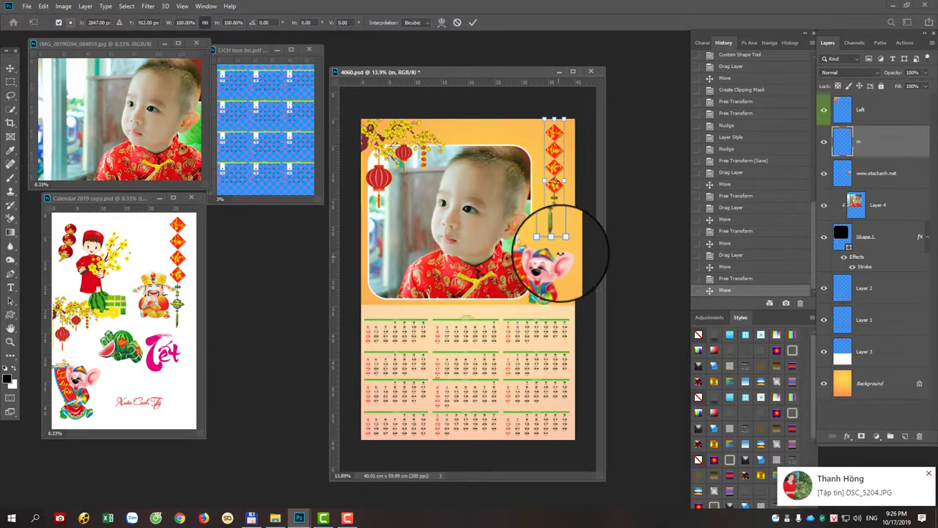
mouse_move(555, 243)
left_mouse_down()
mouse_move(555, 224)
mouse_move(578, 271)
left_mouse_up()
key("Return")
right_click(551, 288)
left_click(552, 288)
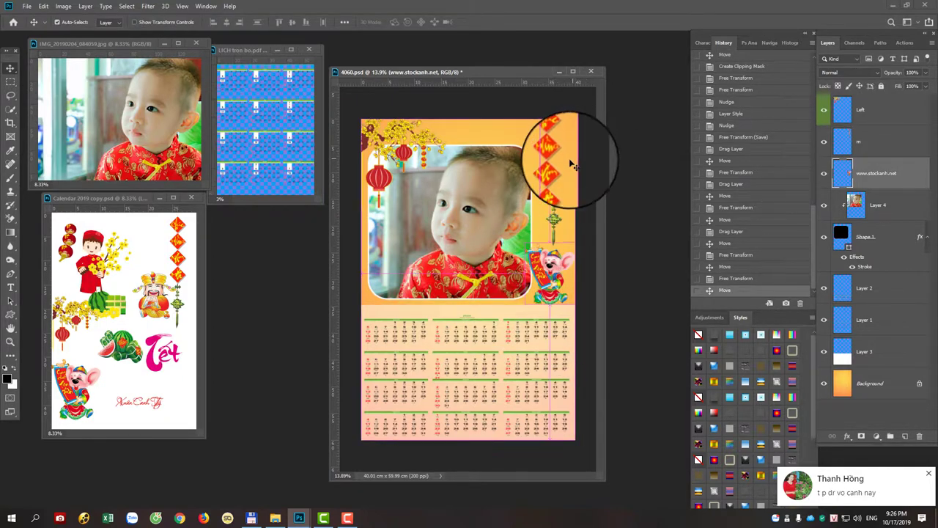
- Copy the red script 'Xuân Canh Tỵ' title layer from Calendar 2019 copy into 4060.psd
left_click(136, 345)
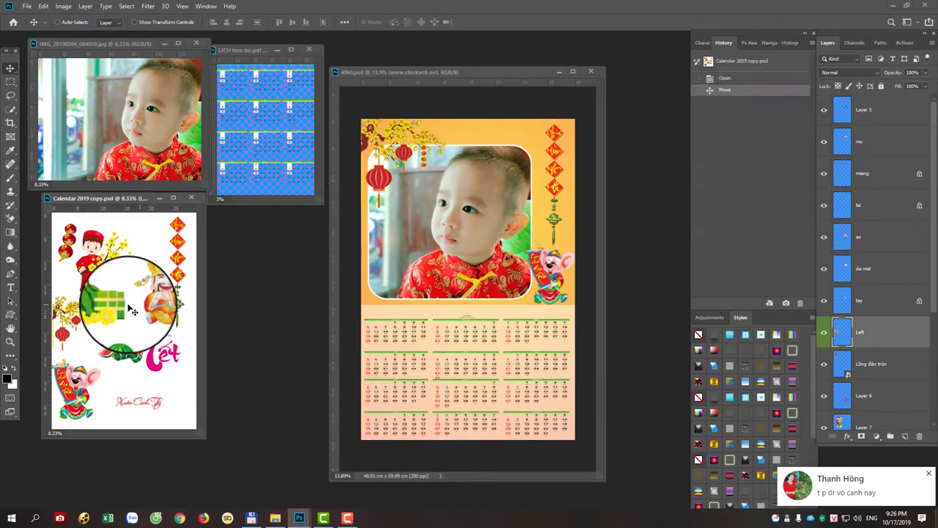
left_click(131, 352)
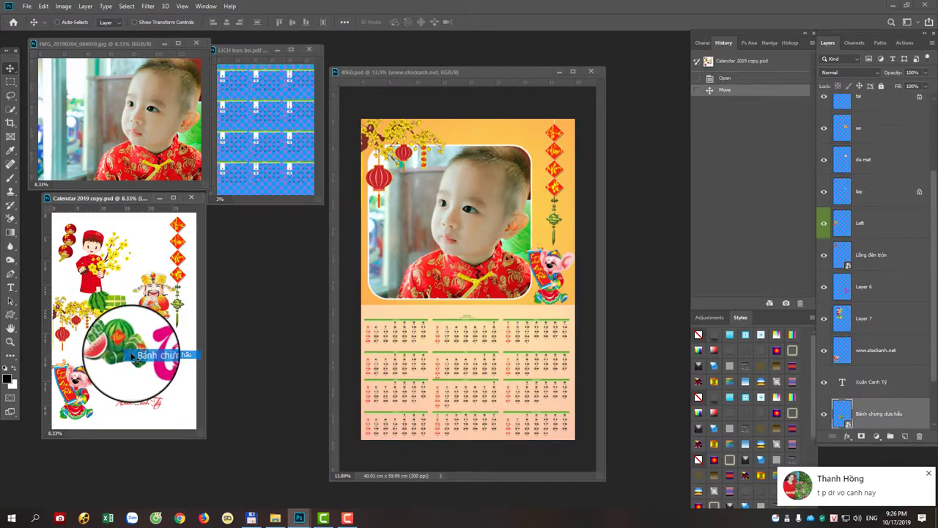
left_click(147, 414)
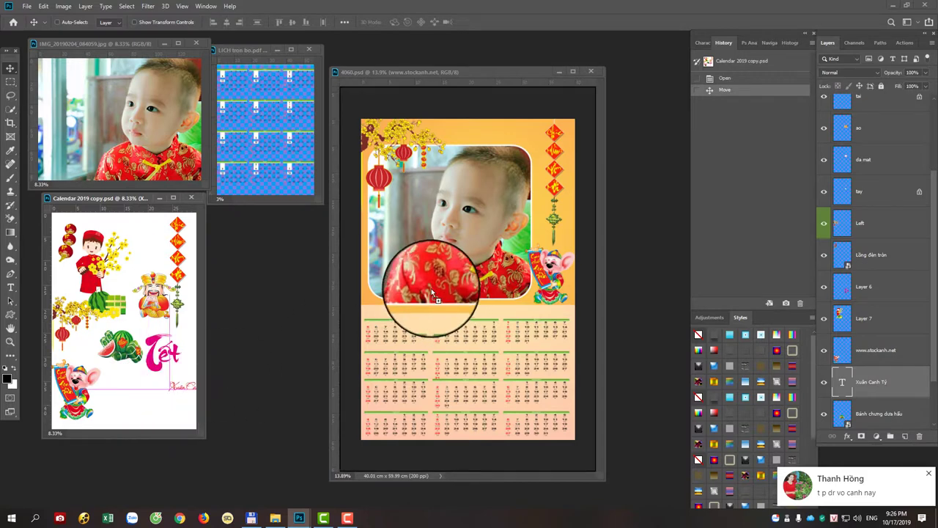
mouse_move(150, 409)
left_mouse_down()
mouse_move(431, 287)
mouse_move(396, 250)
left_mouse_up()
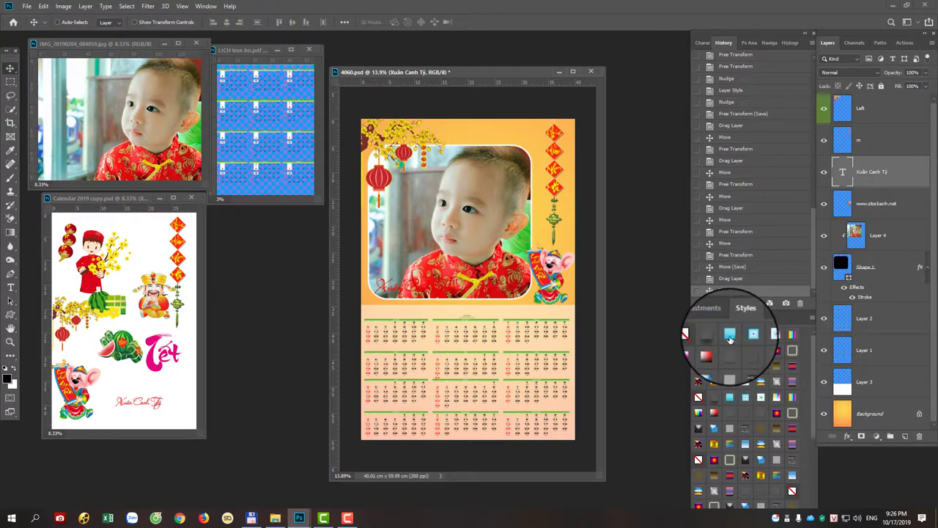
- Apply a stroke-and-drop-shadow preset style to the title and move it across the poster's top
left_click(730, 337)
scroll(737, 367, "down", 4)
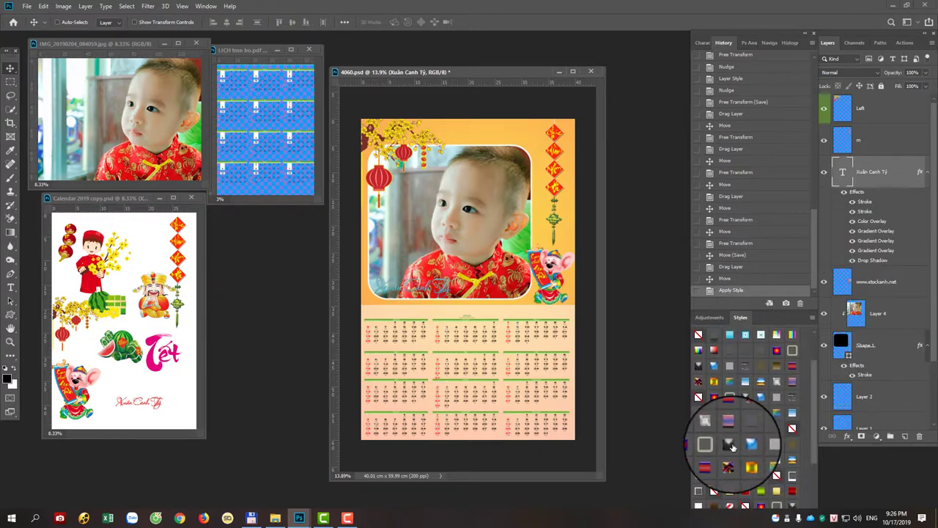
left_click(698, 452)
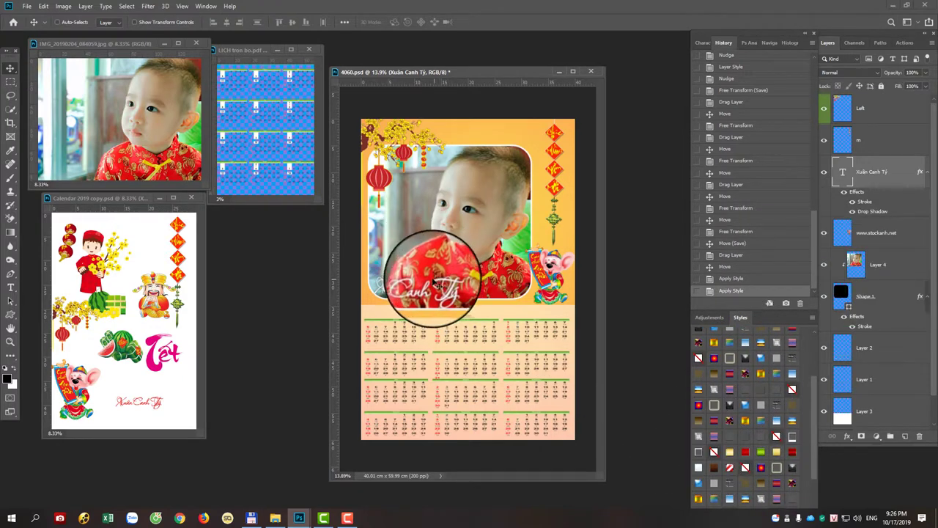
mouse_move(439, 283)
left_mouse_down()
mouse_move(485, 141)
mouse_move(500, 147)
left_mouse_up()
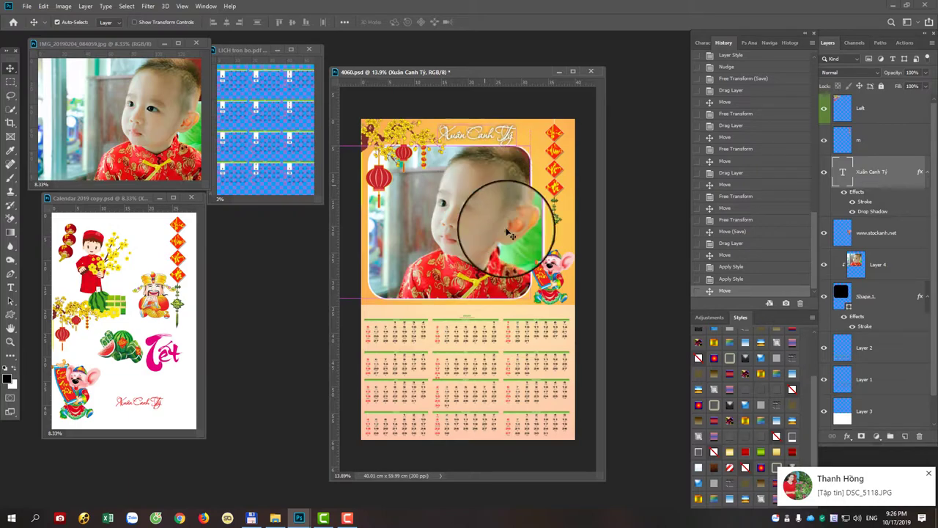
- Save the poster, then zoom in and out to check the finished calendar
key("ctrl+s")
scroll(482, 342, "up", 5)
scroll(372, 210, "down", 2)
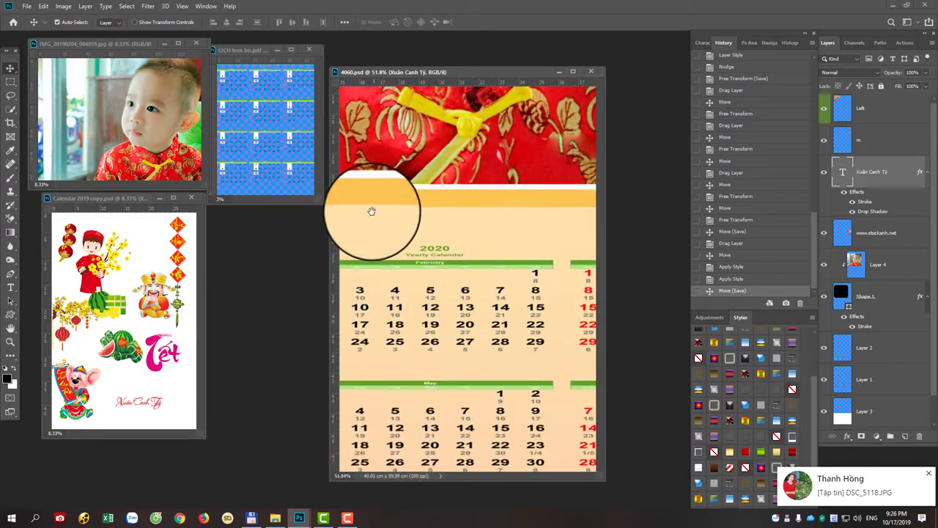
scroll(475, 230, "up", 1)
scroll(570, 283, "down", 2)
scroll(486, 247, "down", 1)
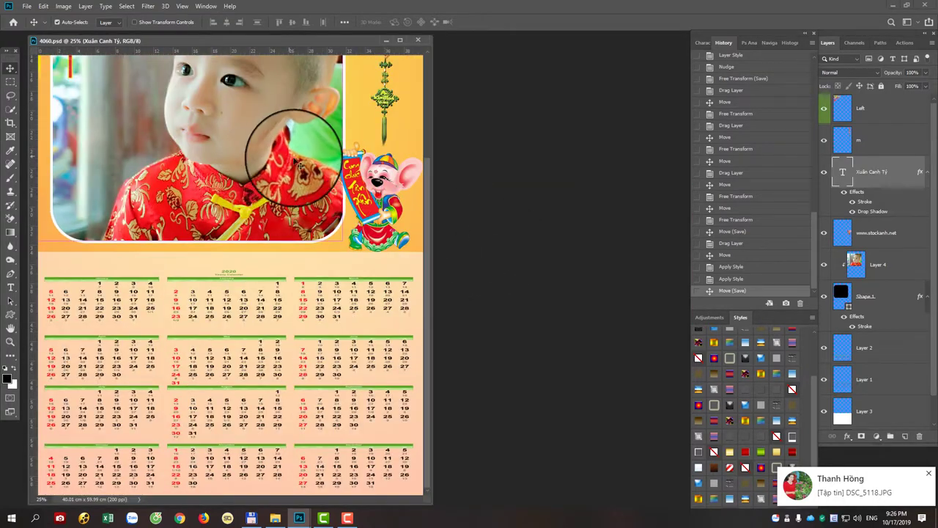
scroll(293, 157, "down", 1)
scroll(242, 162, "down", 1)
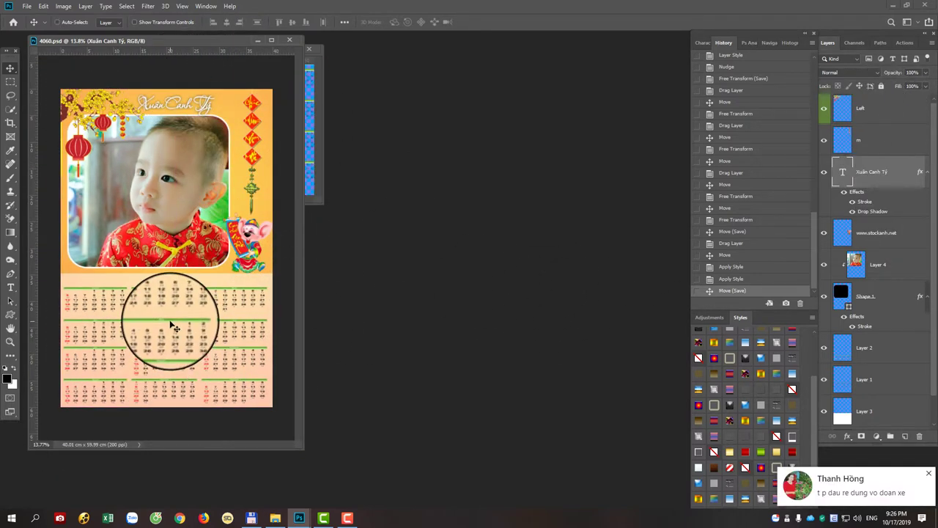
- Select Layer 1 from the canvas layer list and bring up Save As
right_click(171, 324)
left_click(187, 329)
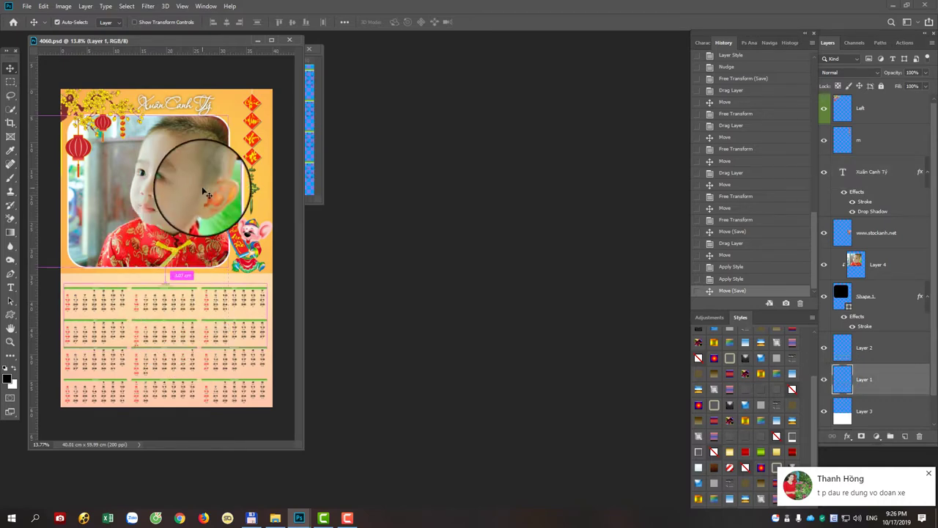
key("ctrl+shift+s")
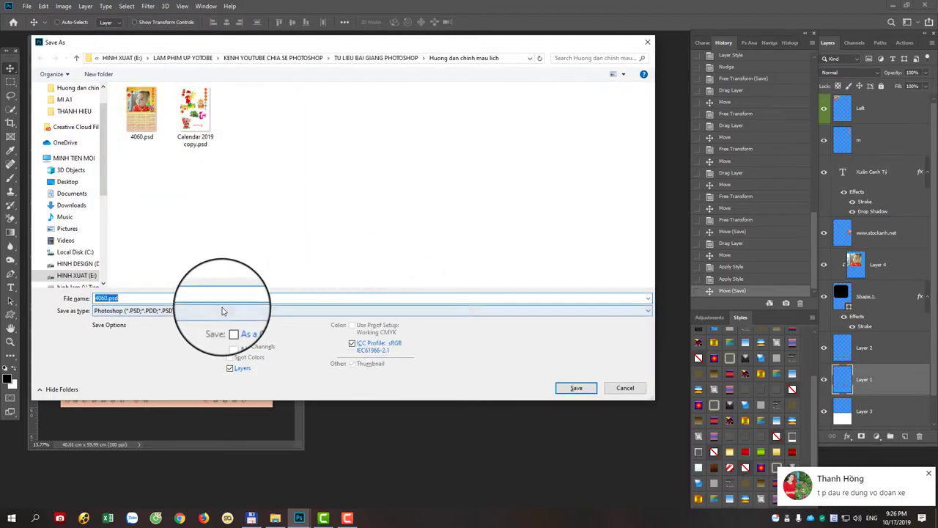
- Save the poster as a JPEG named 4060, accepting the default JPEG quality options
left_click(176, 311)
left_click(141, 385)
key("Return")
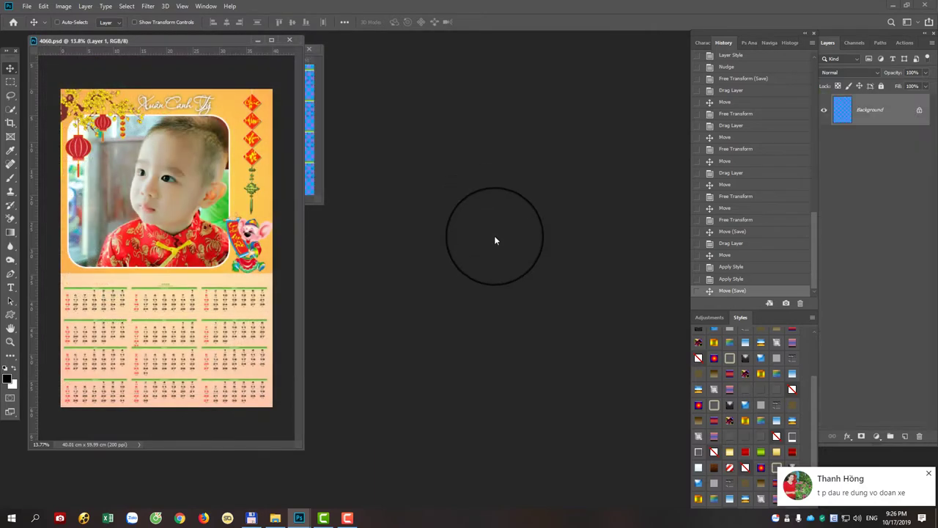
key("Return")
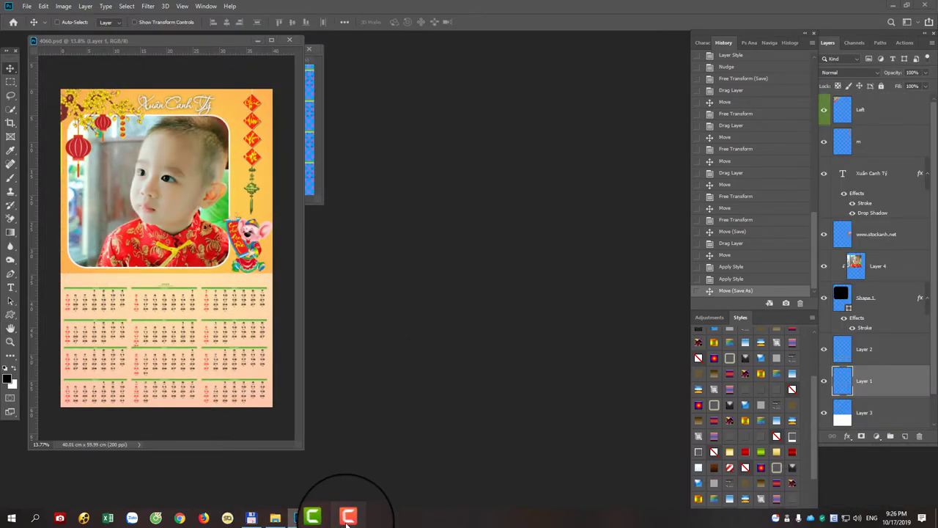
left_click(348, 518)
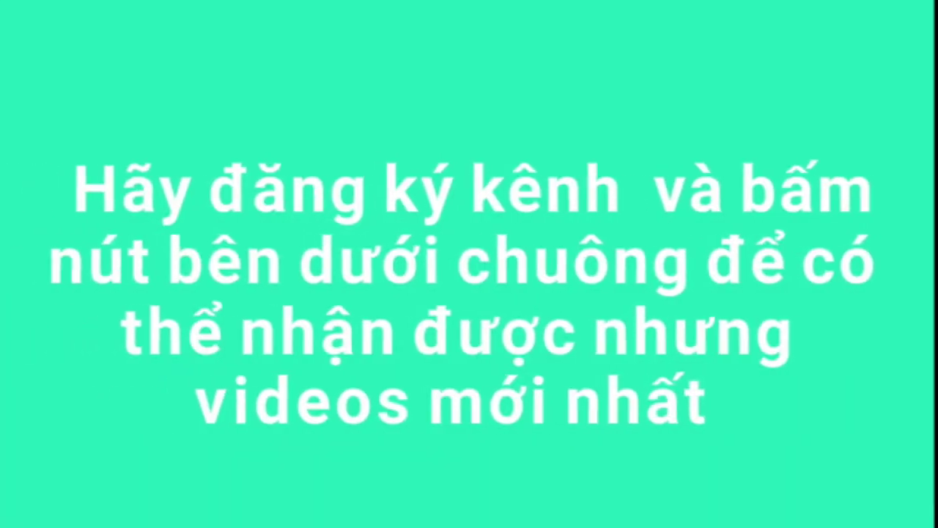